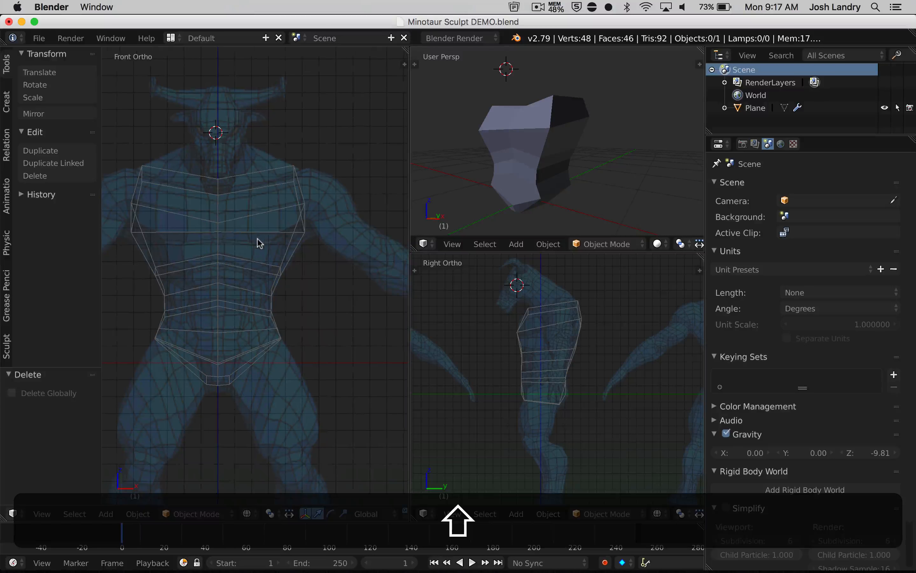
Reset the 3D cursor to the world origin in the front view.
middle_click_drag(272, 244, 257, 227, "shift")
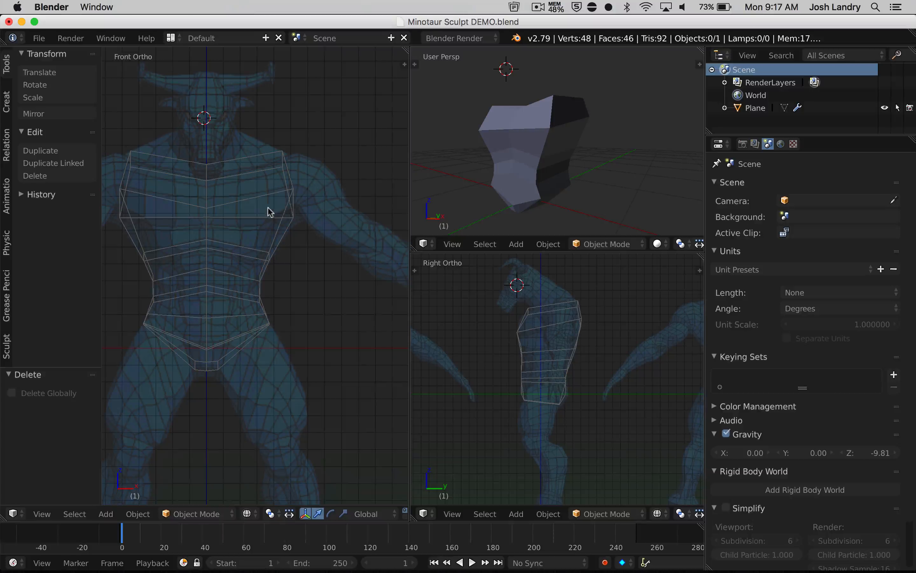
middle_click_drag(262, 204, 279, 195, "shift")
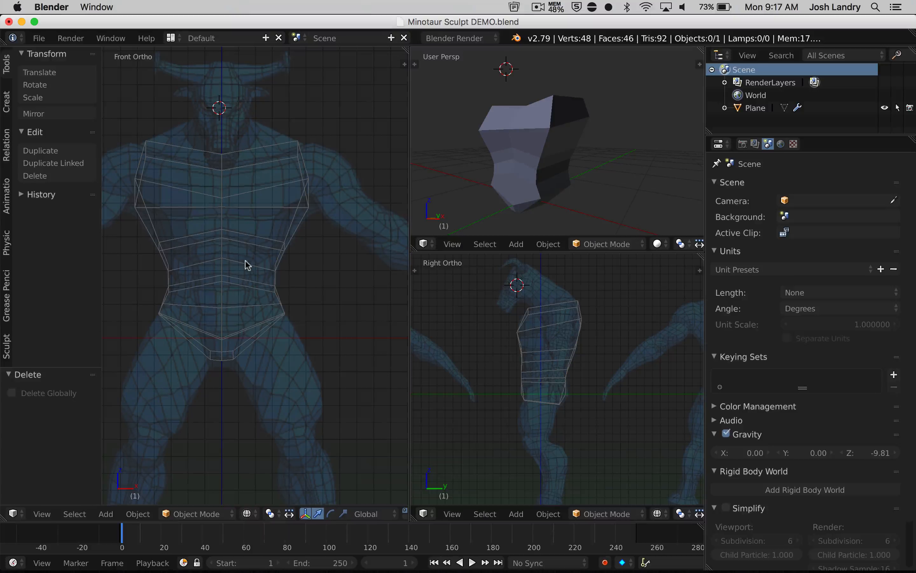
left_click(223, 126)
key("shift")
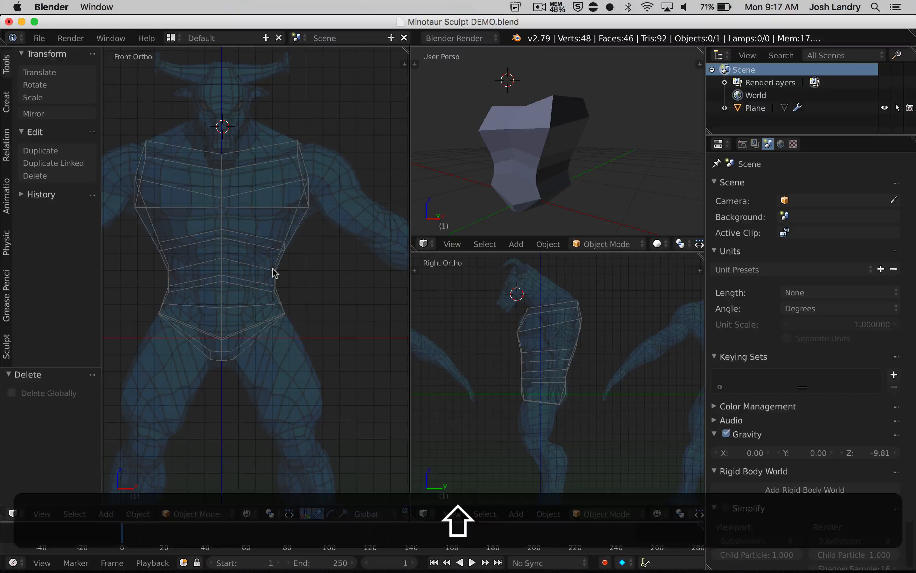
key("shift+c")
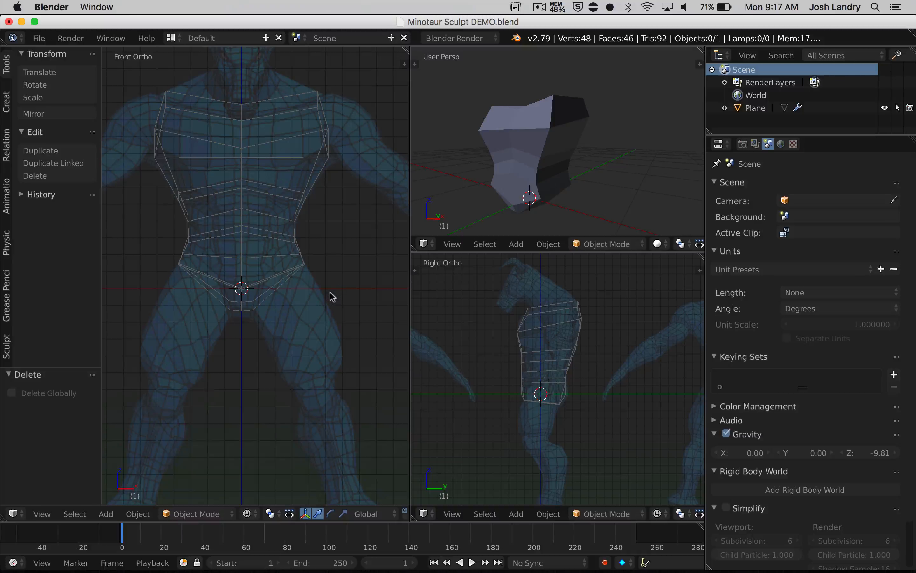
Add a plane mesh at the 3D cursor in the pelvis area.
key("shift")
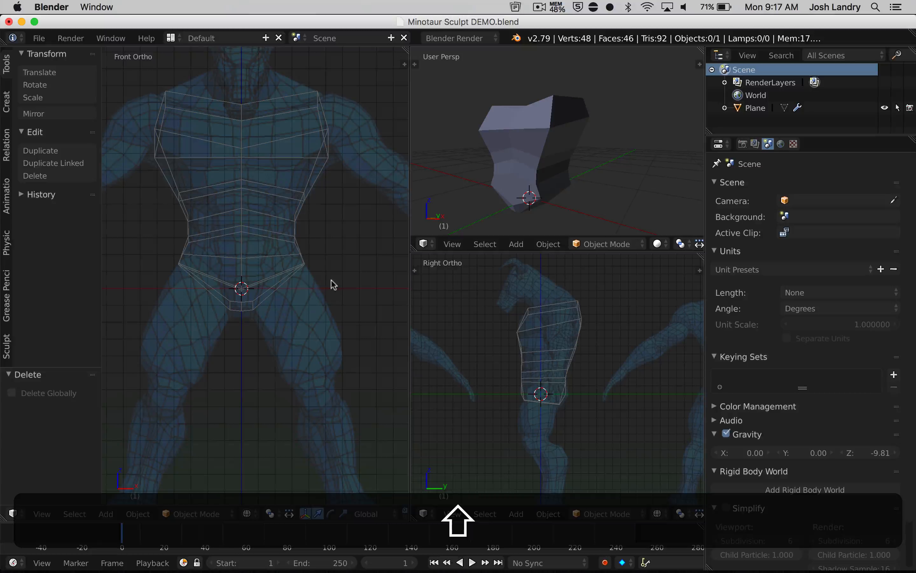
key("shift+a")
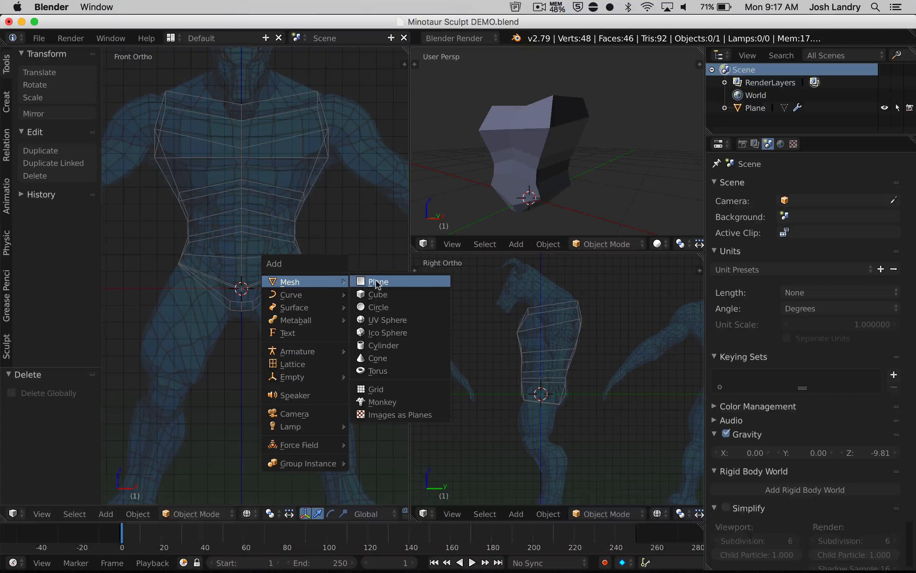
left_click(377, 283)
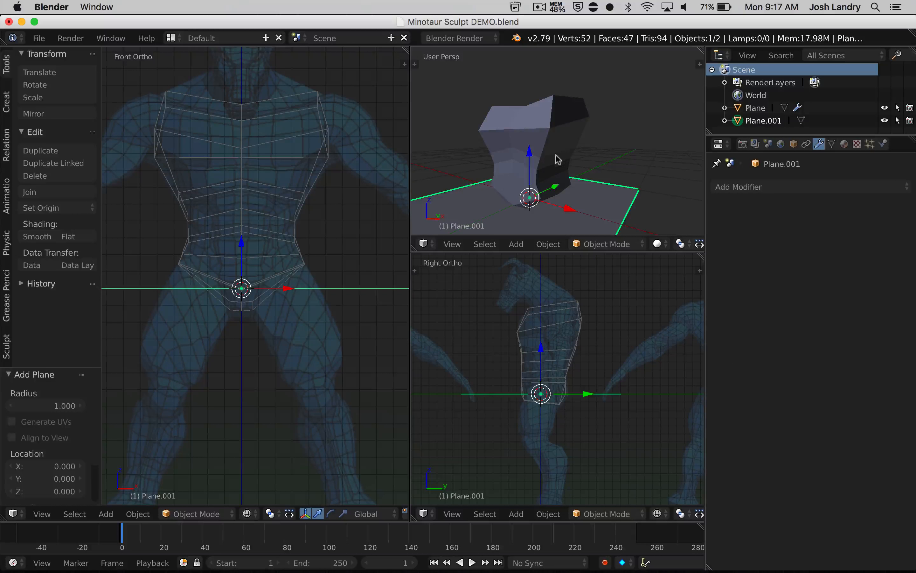
middle_click_drag(554, 178, 584, 158)
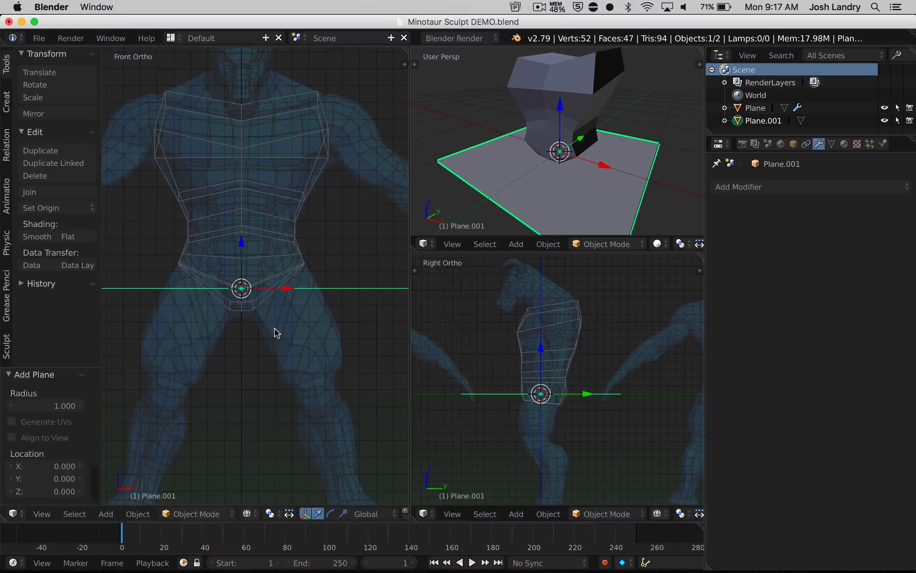
Enter Edit Mode on the new plane and rotate all its geometry 90° about the global X axis.
key("Tab")
left_click(363, 334)
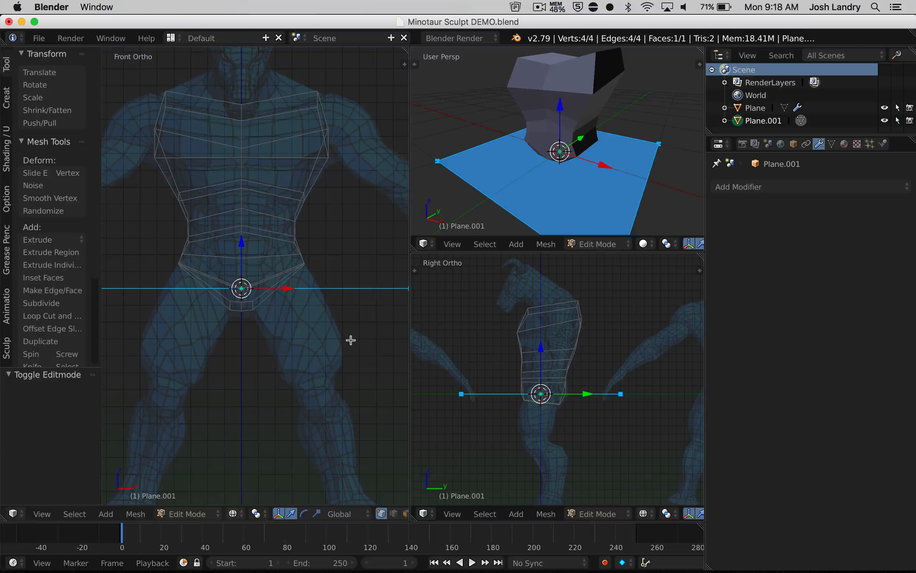
key("r")
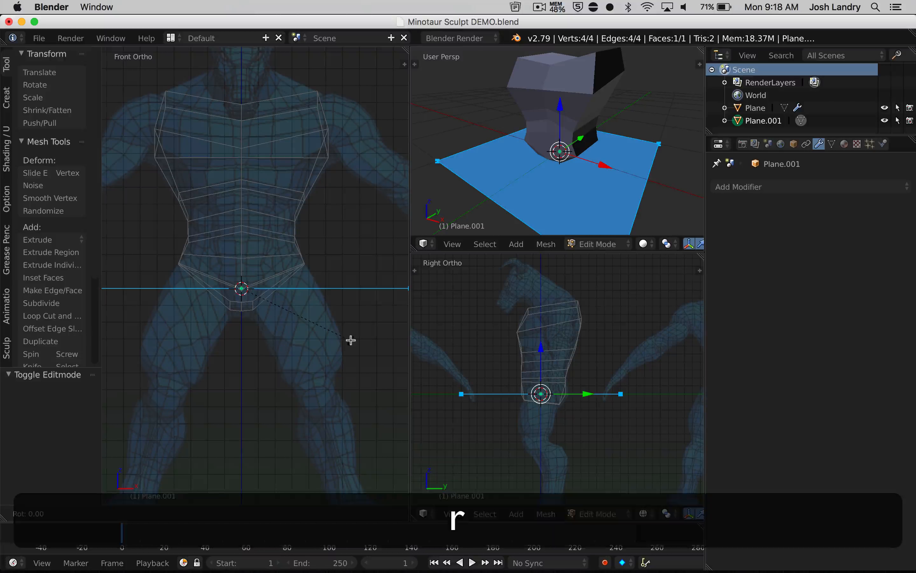
key("x")
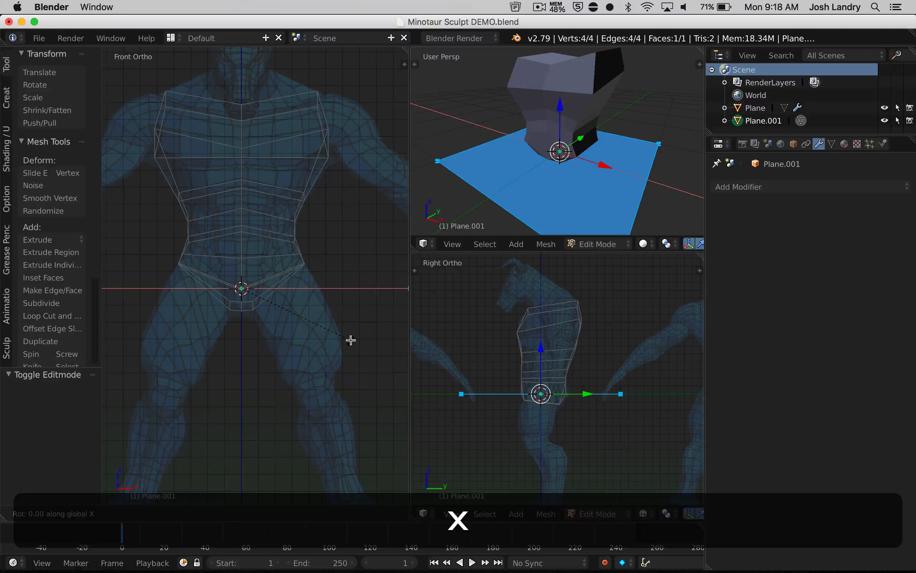
type("90")
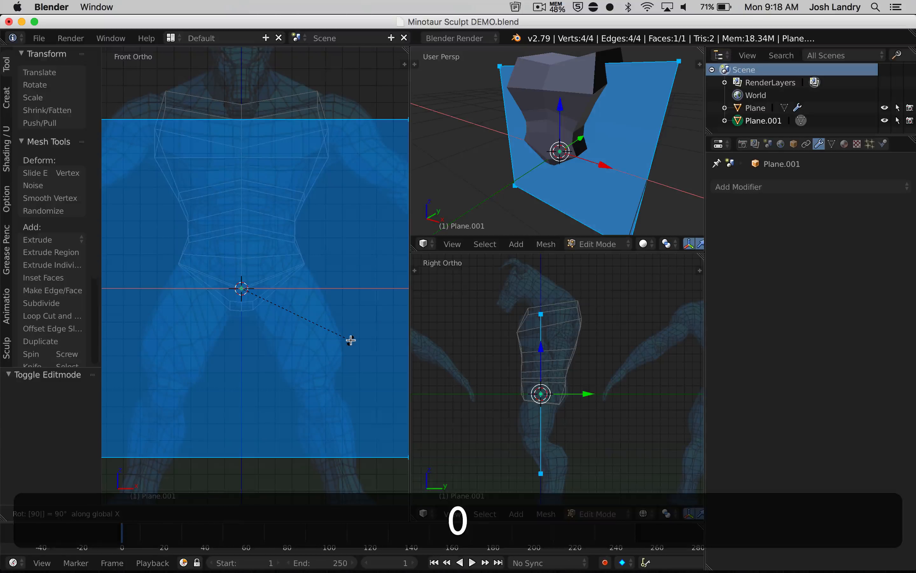
left_click(350, 340)
Scale the upright plane down to about 0.209 of its size.
scroll(321, 360, "down", 2)
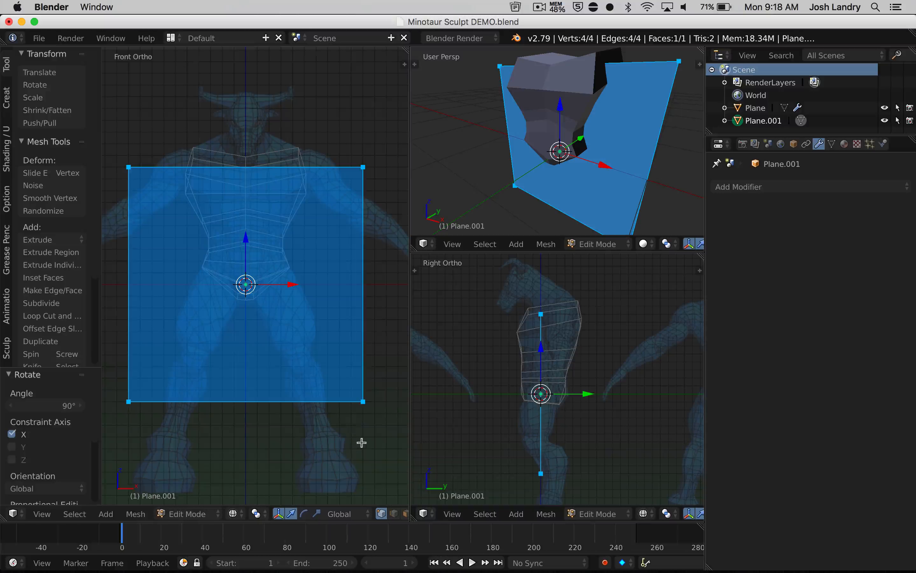
key("s")
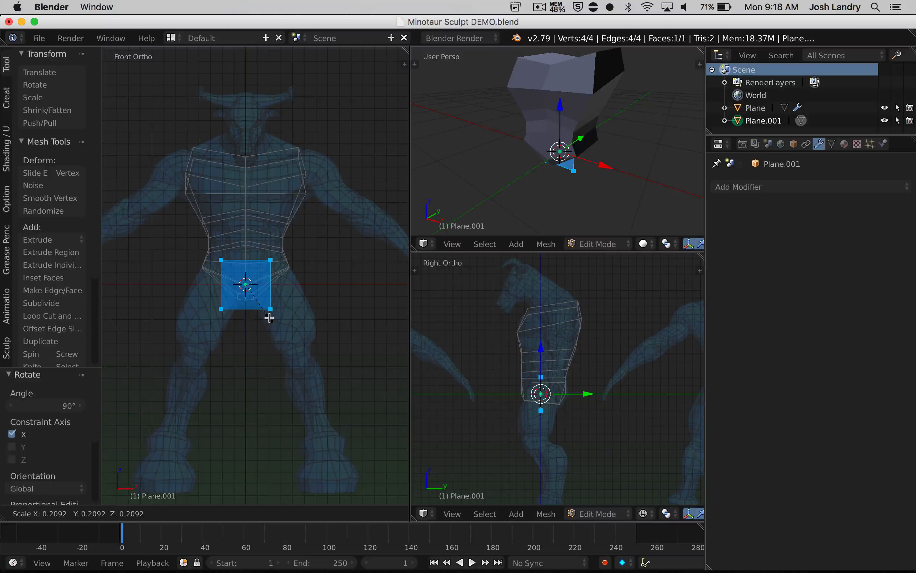
left_click(269, 318)
Add a Mirror modifier to the small plane, mirroring across the X axis.
scroll(254, 332, "up", 3)
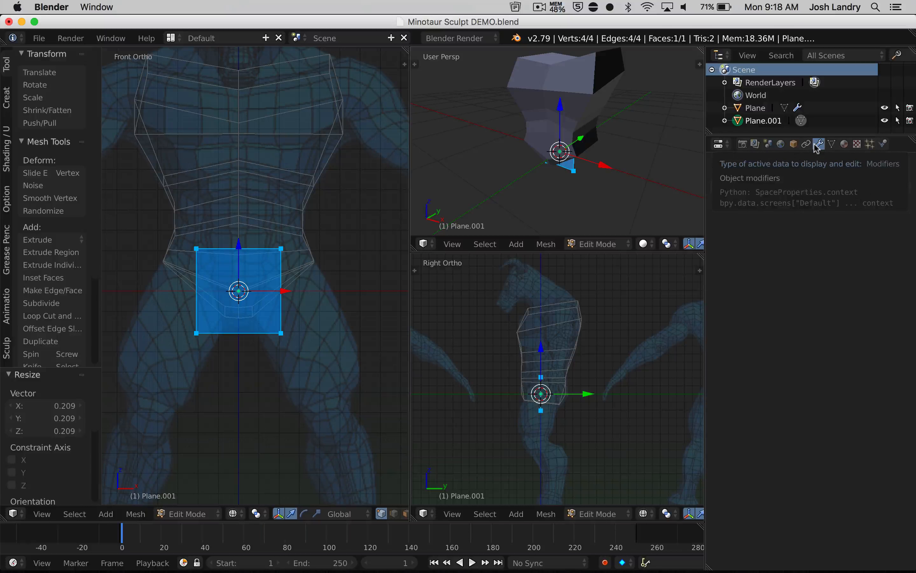
left_click(792, 189)
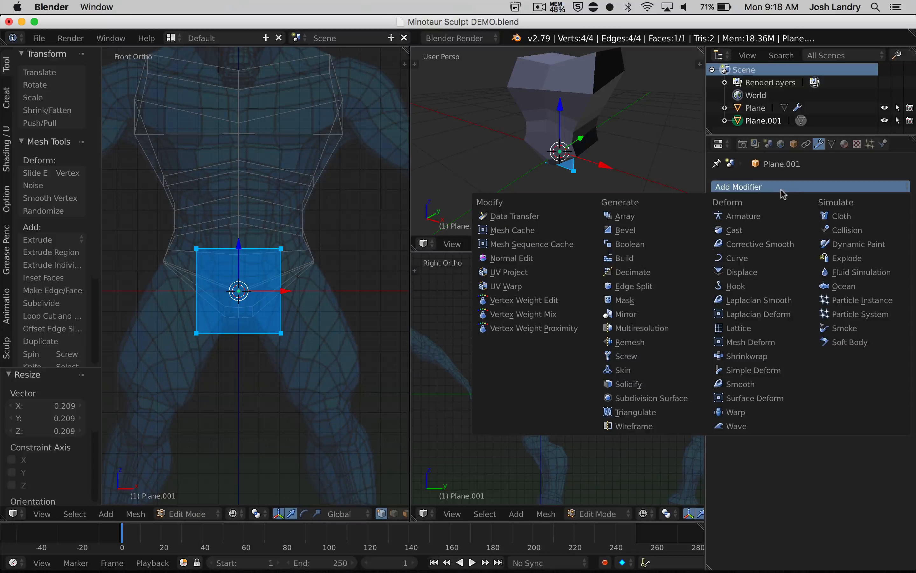
left_click(625, 314)
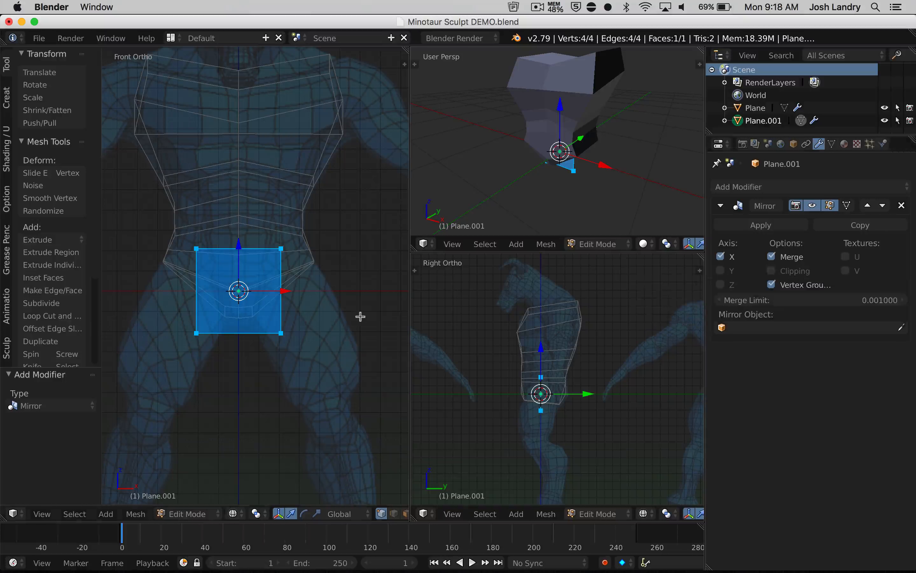
Move the plane's geometry off the centre line beside the hip, about 0.577 in X and 0.2 in Z.
scroll(301, 312, "down", 1)
middle_click_drag(292, 315, 267, 343, "shift")
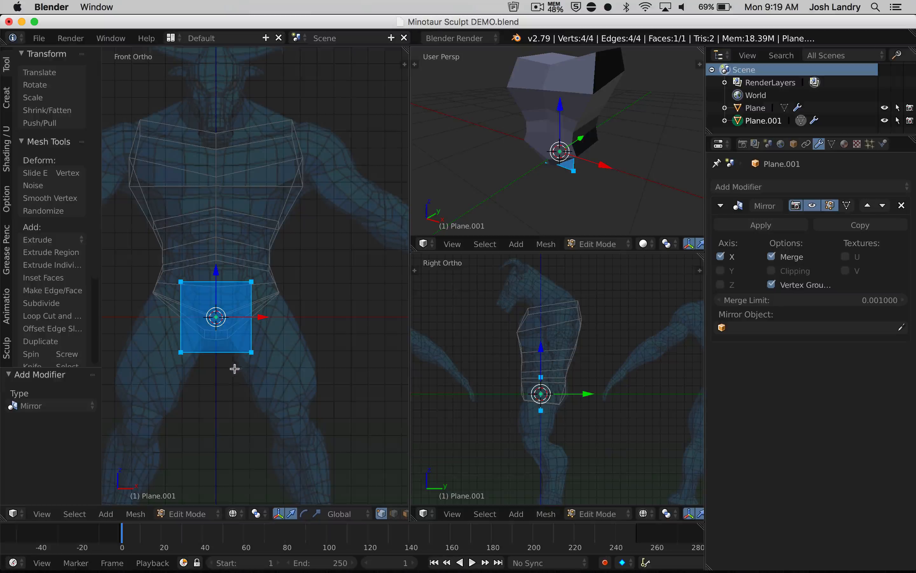
key("g")
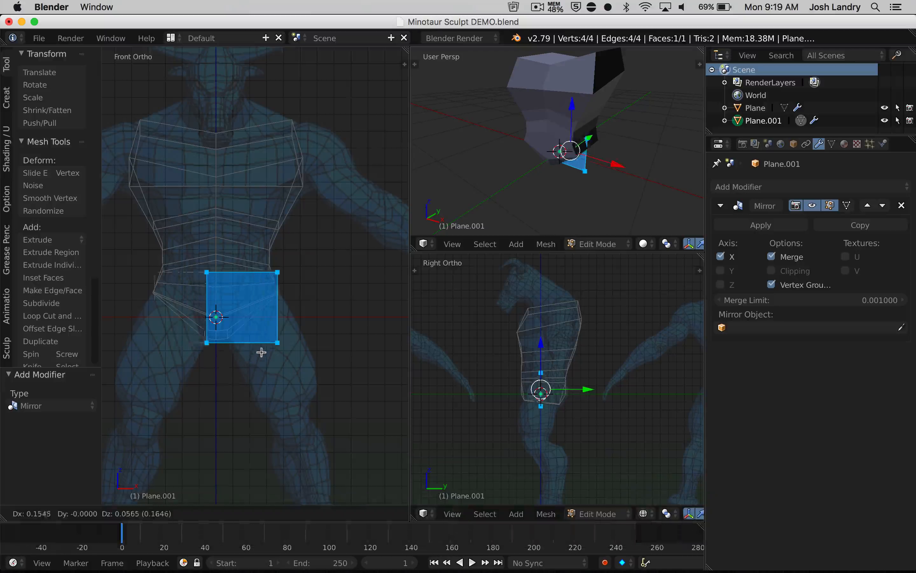
left_click(327, 329)
Move the plane's geometry up over the shoulder, about 0.103 in X and 0.76 in Z.
scroll(273, 336, "down", 2)
middle_click_drag(223, 337, 247, 351, "shift")
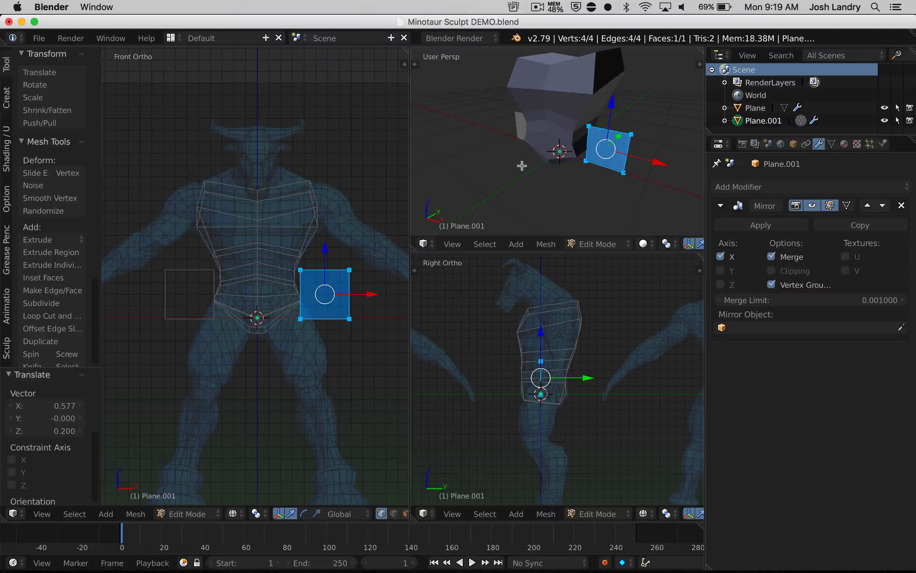
mouse_move(541, 157)
middle_mouse_down()
mouse_move(564, 153)
mouse_move(529, 180)
mouse_move(530, 170)
middle_mouse_up()
scroll(564, 153, "up", 3)
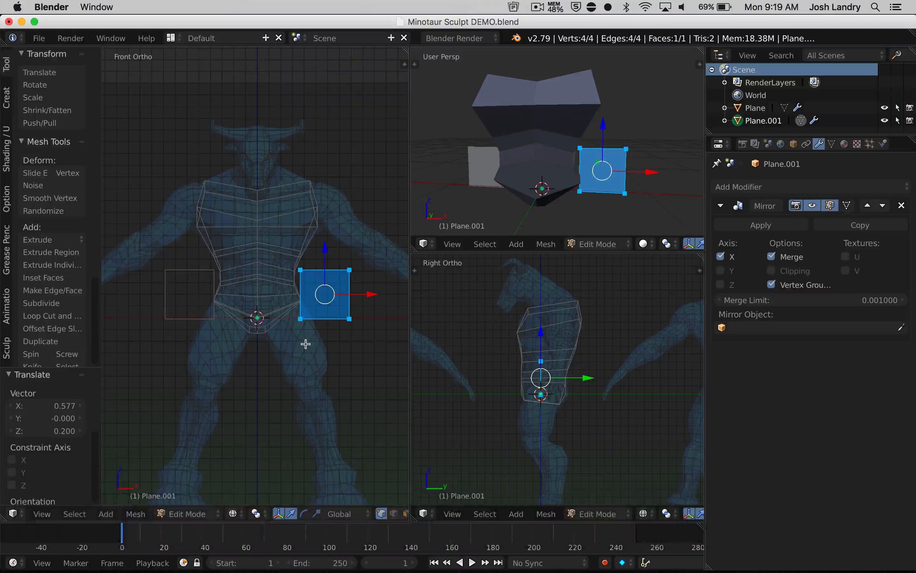
key("g")
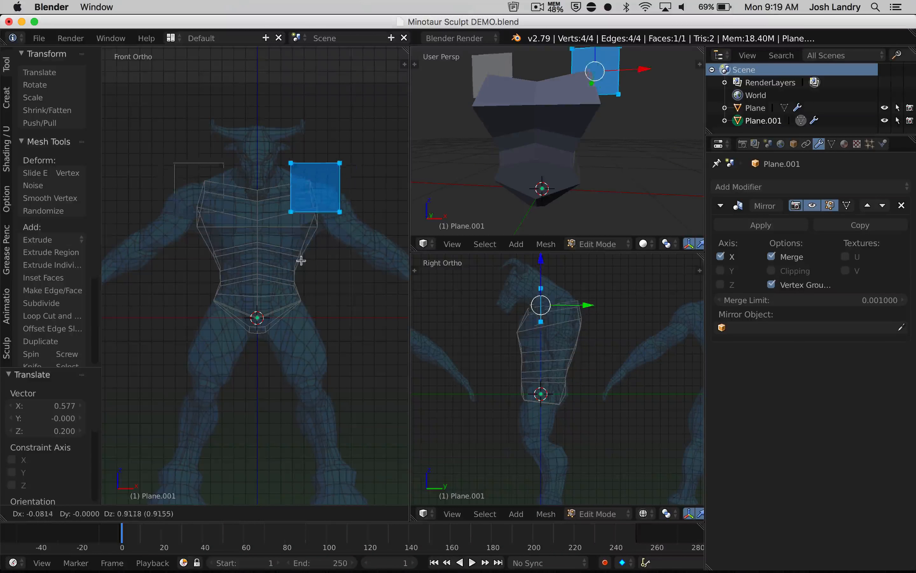
left_click(320, 257)
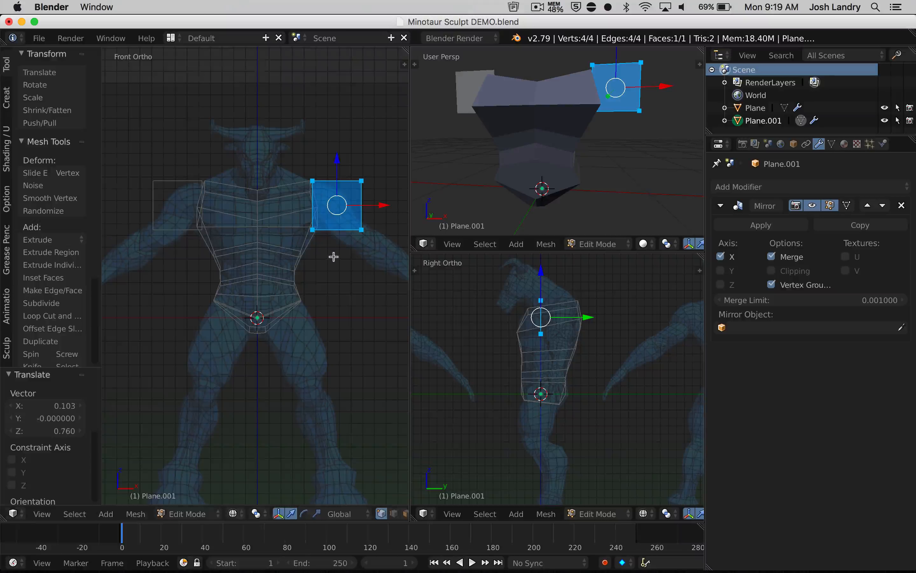
Deselect everything and move the plane's lower outer corner vertex to the upper arm's underside, about -0.183 in X and -0.099 in Z.
scroll(344, 244, "up", 3)
middle_click_drag(345, 223, 241, 290, "shift")
scroll(293, 256, "up", 2)
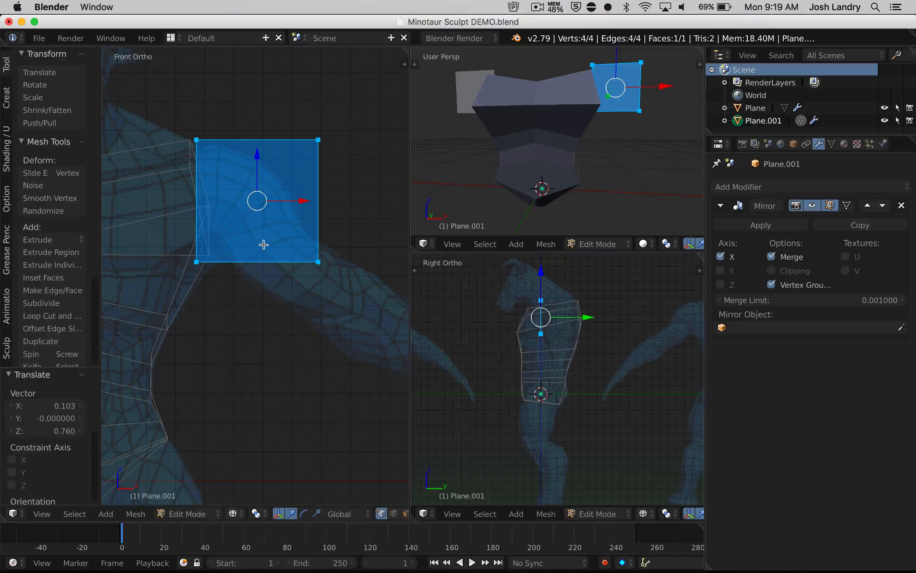
key("a")
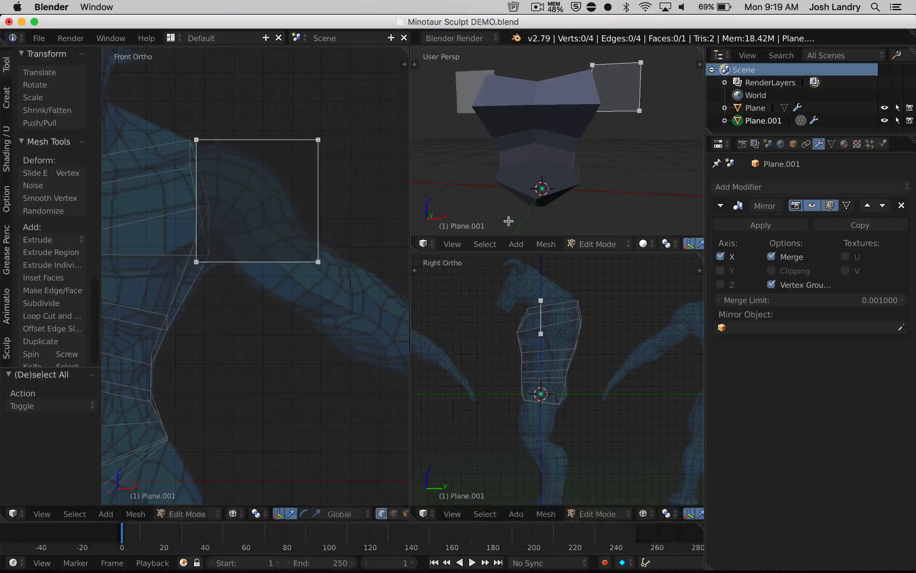
middle_click_drag(635, 129, 582, 189, "shift")
scroll(585, 175, "up", 3)
scroll(585, 175, "up", 2)
scroll(555, 338, "up", 3)
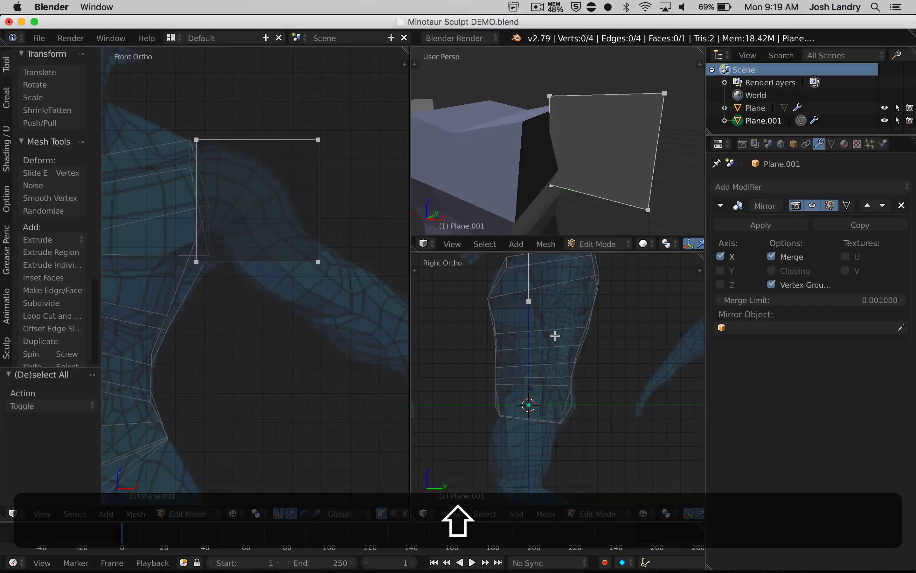
middle_click_drag(554, 334, 557, 406, "shift")
scroll(556, 378, "up", 2)
middle_click_drag(564, 359, 562, 378, "shift")
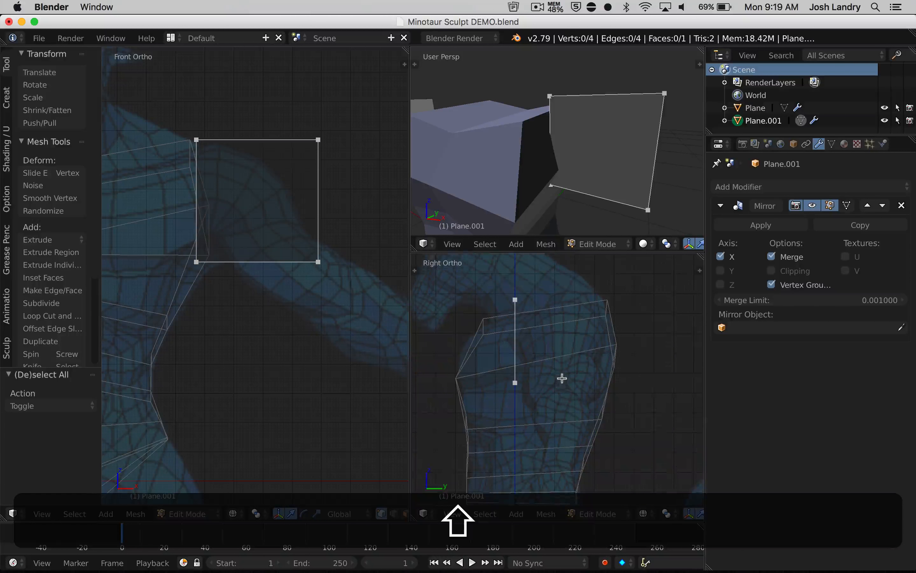
middle_click_drag(280, 286, 249, 258, "shift")
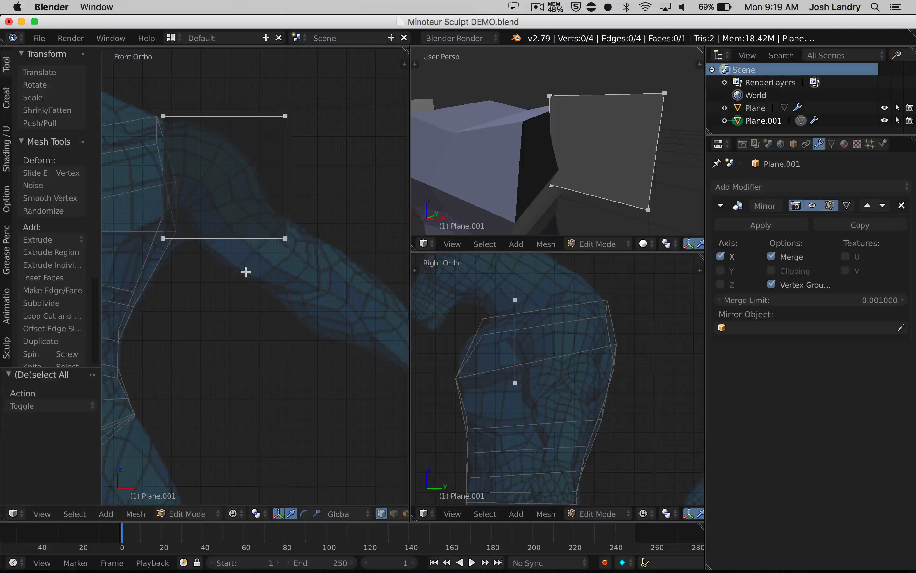
scroll(246, 272, "down", 1)
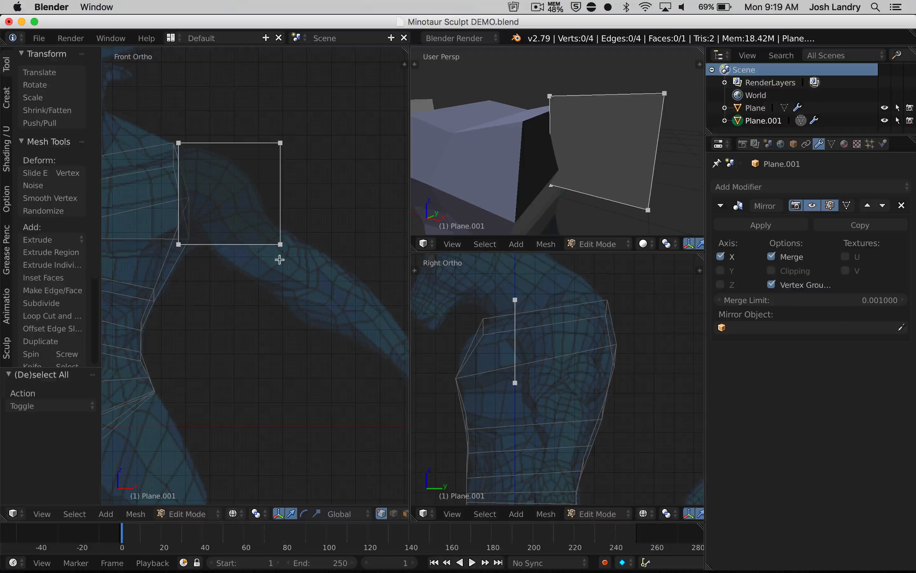
right_click(281, 244)
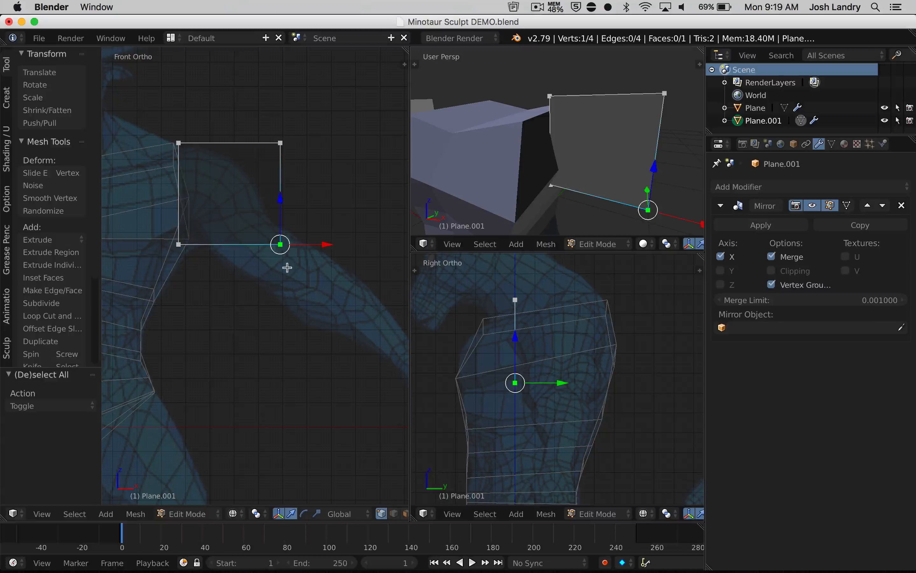
key("g")
left_click(243, 288)
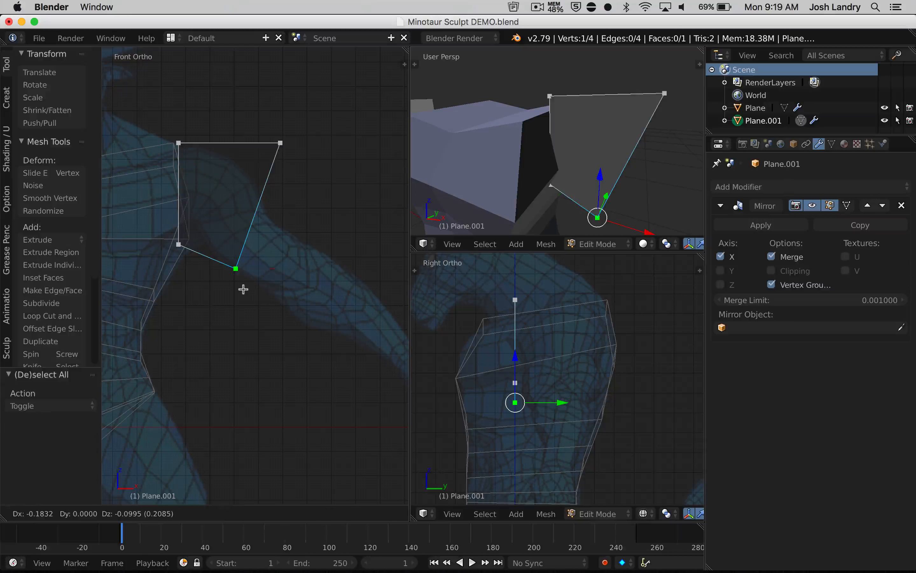
Move the plane's upper outer corner vertex onto the upper arm's outer outline, about -0.086 in X and -0.215 in Z.
right_click(280, 143)
key("g")
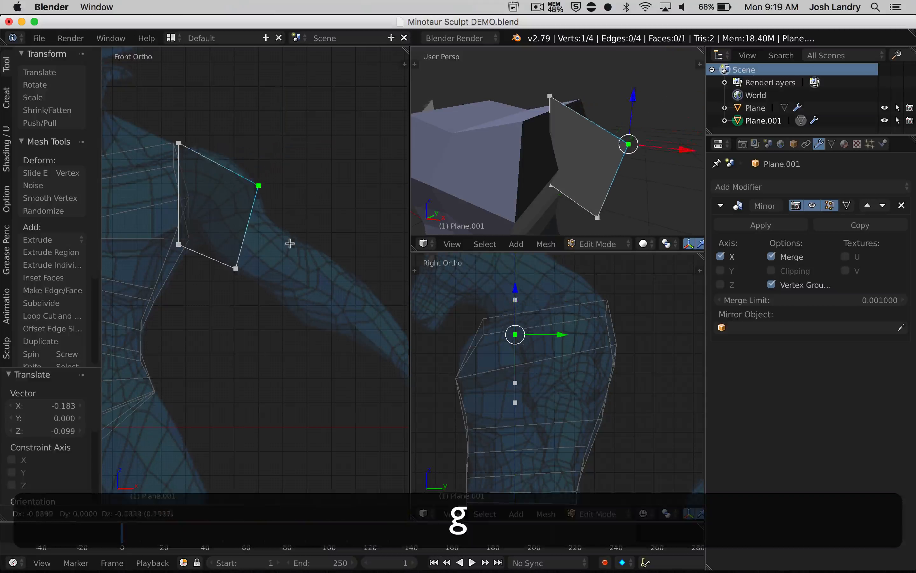
left_click(291, 250)
Fit the inner corner vertices to the shoulder: upper about 0.044 X, 0.018 Z; lower about -0.008 X, 0.058 Z.
right_click(178, 143)
key("g")
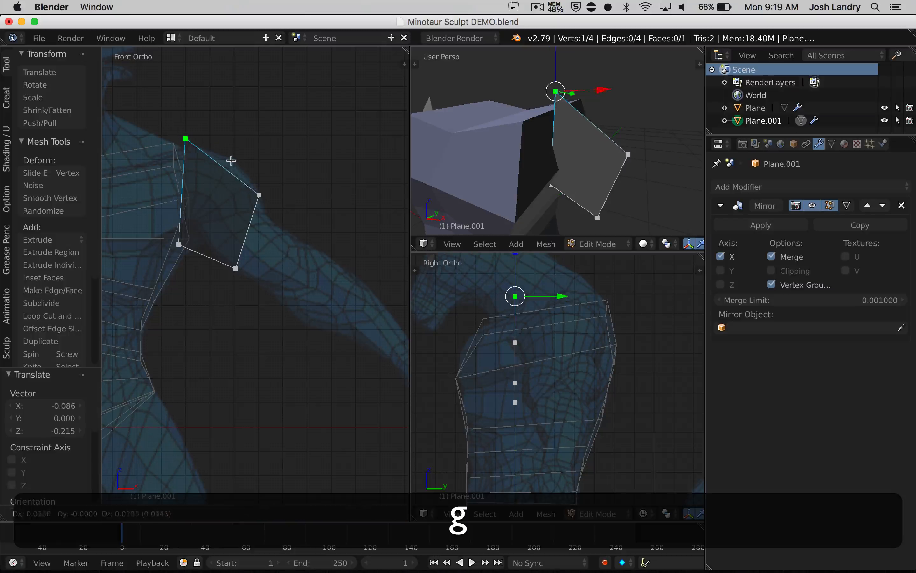
left_click(233, 161)
right_click(179, 244)
key("g")
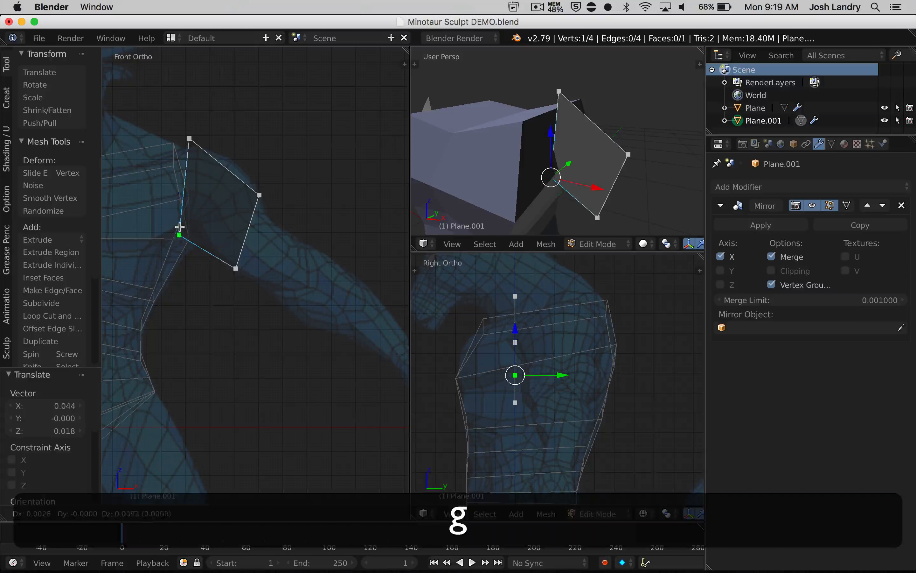
left_click(177, 224)
Fit the plane's outer corner vertices closer to the shoulder: upper about -0.1 X, 0.13 Z; lower about -0.094 X, 0.084 Z.
right_click(282, 216)
key("g")
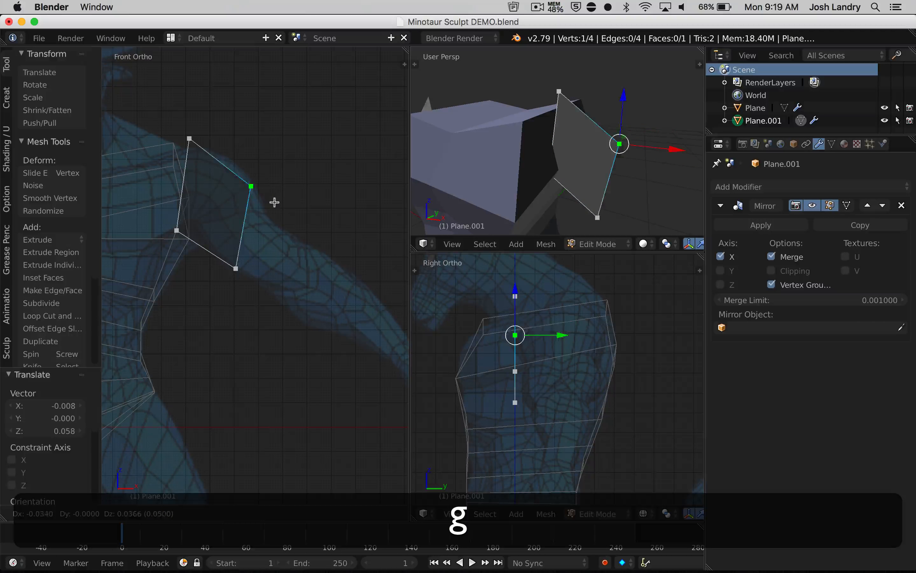
left_click(261, 183)
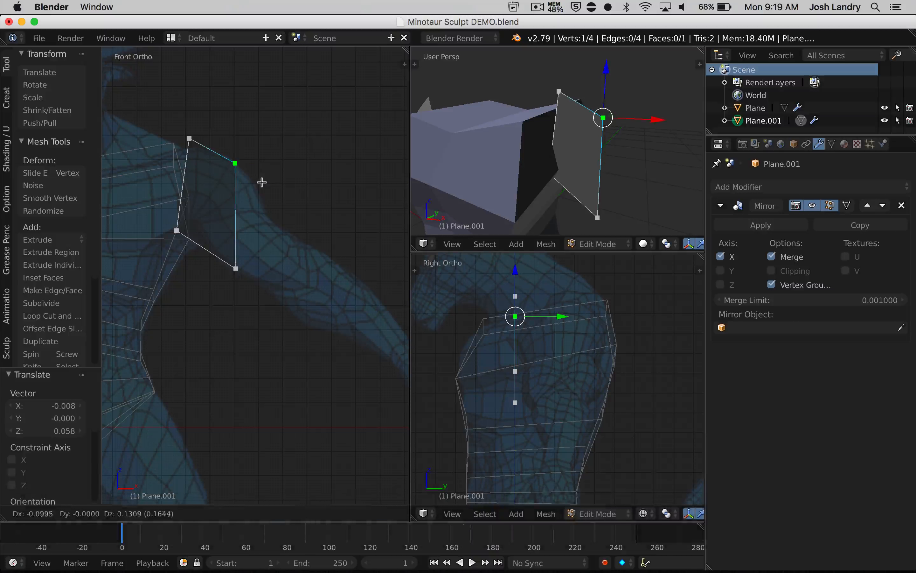
right_click(236, 267)
key("g")
left_click(251, 251)
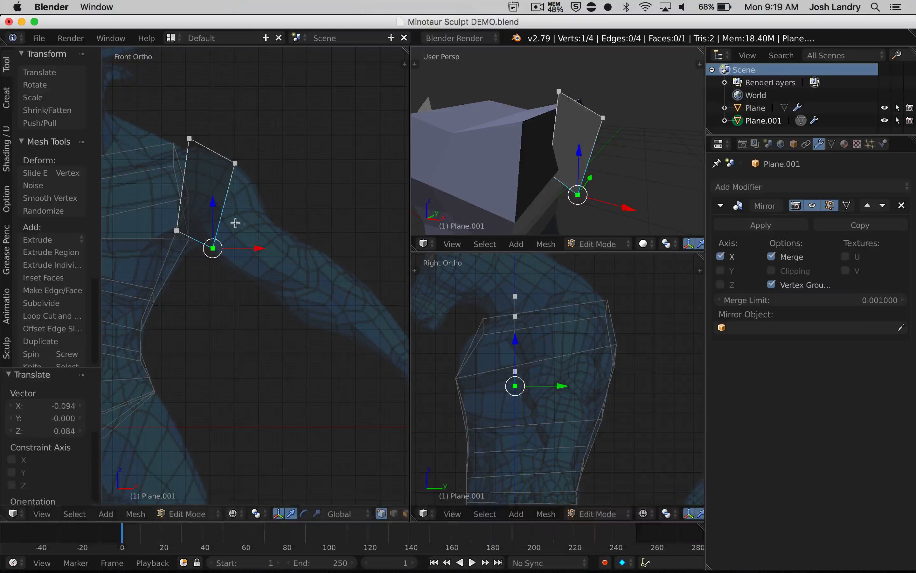
Select the plane's outer edge and extrude it down the upper arm, about 0.097 in X and -0.098 in Z.
scroll(232, 221, "up", 1)
scroll(233, 221, "up", 2)
middle_click_drag(237, 164, 300, 223, "shift")
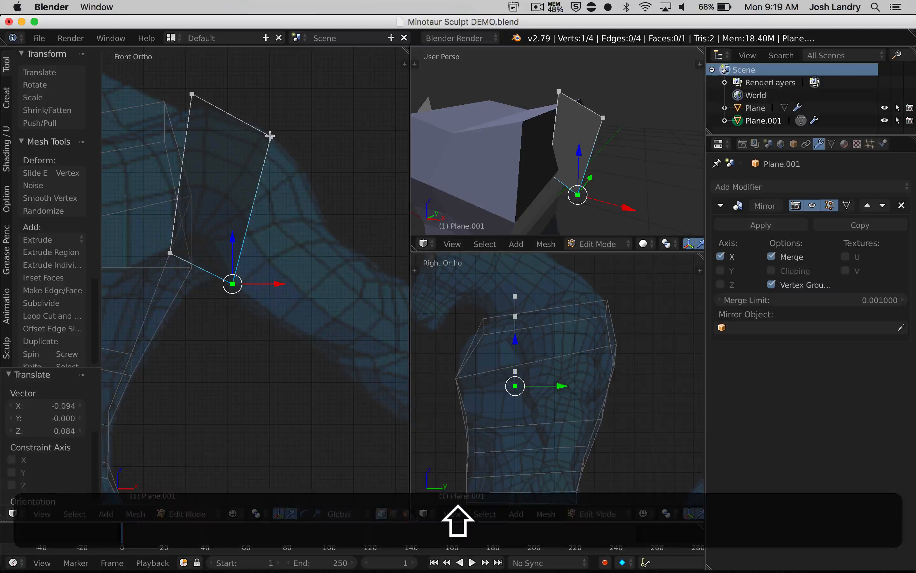
right_click(272, 139, "shift")
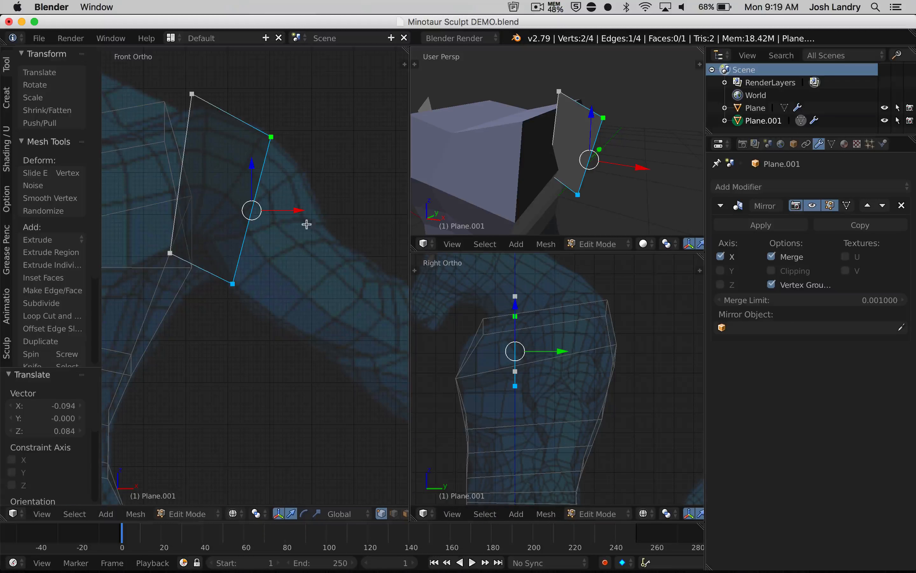
key("e")
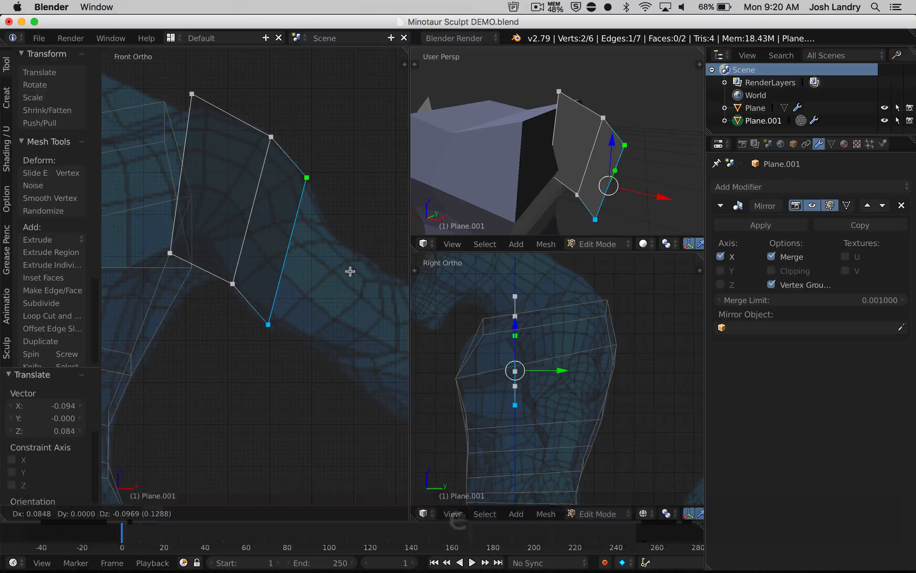
left_click(354, 272)
Move the extruded edge's upper vertex onto the arm's outer outline, about 0.039 in X and -0.108 in Z.
right_click(312, 178)
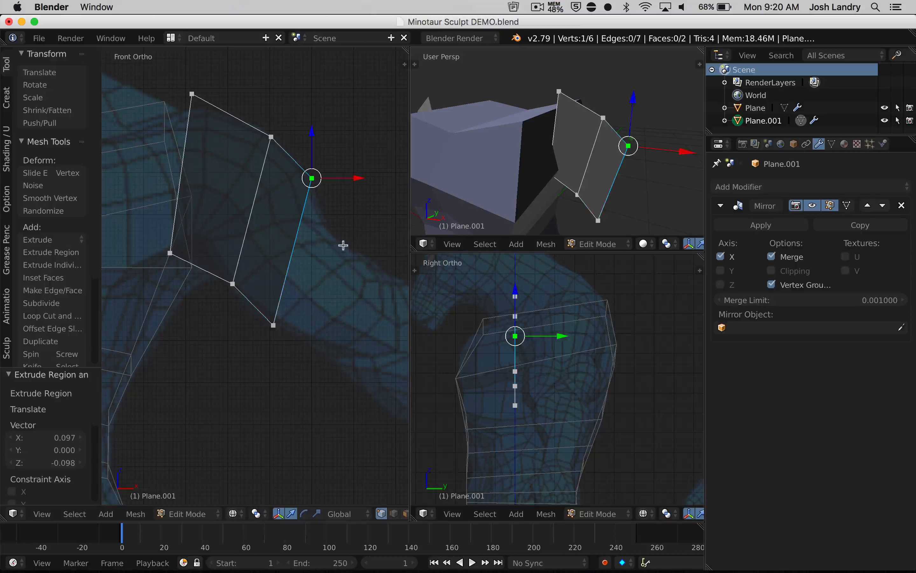
key("g")
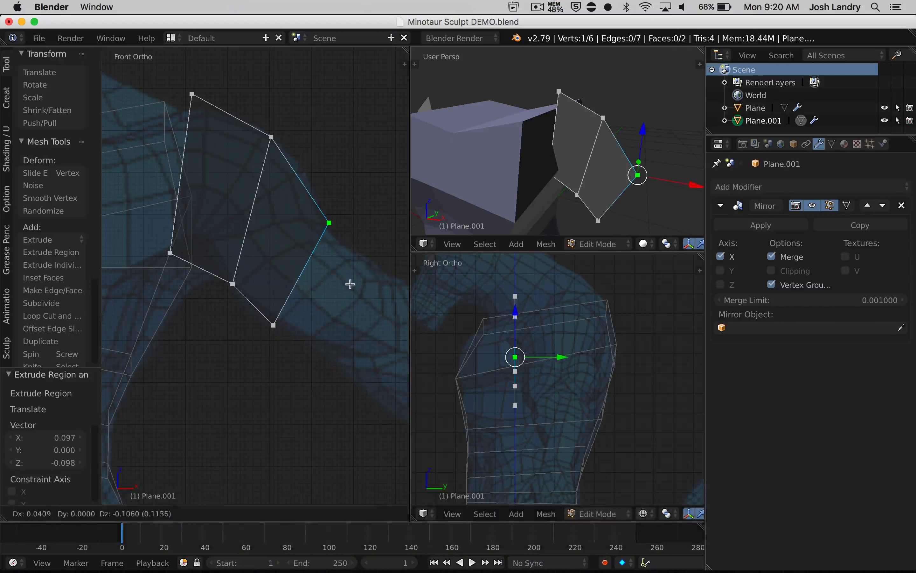
left_click(352, 283)
Fit the middle edge's lower vertex to the armpit, about -0.02 in X and 0.033 in Z, with a -0.014 Z correction.
right_click(239, 287)
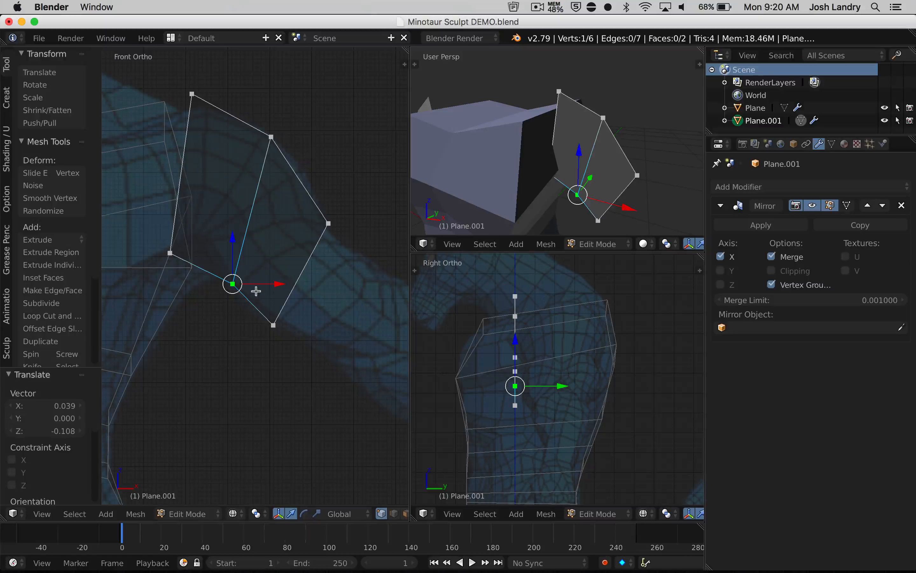
key("g")
left_click(259, 278)
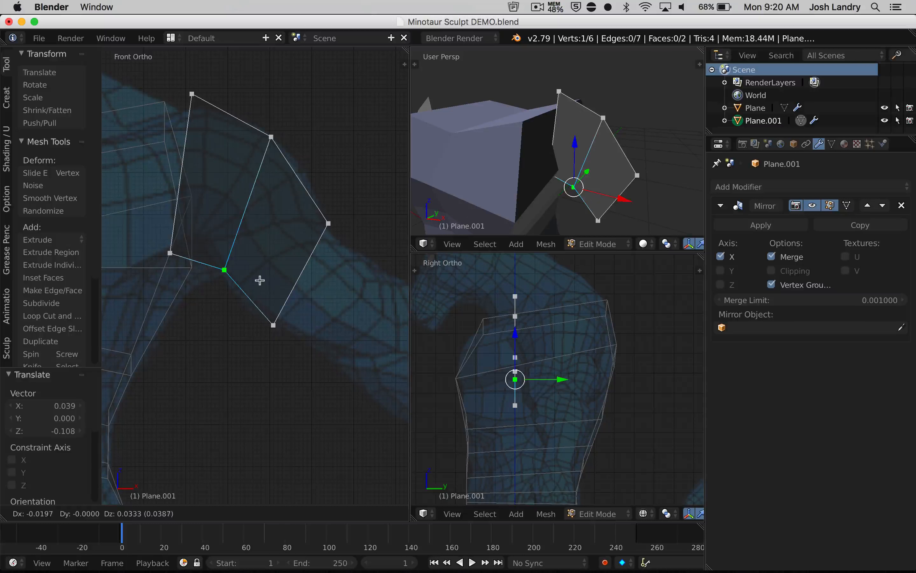
key("g")
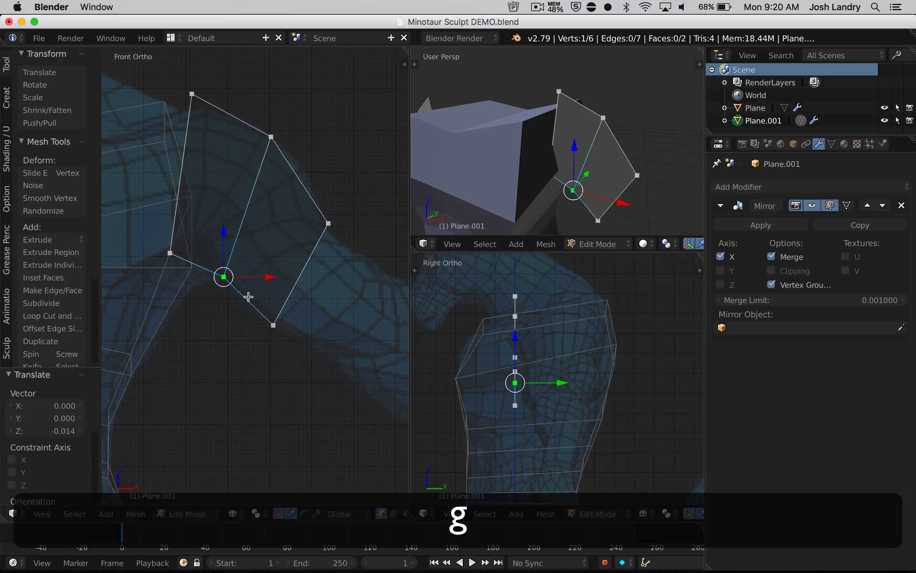
left_click(270, 325)
Shift the end edge's lower vertex about 0.005 X, -0.005 Z, and the upper inner shoulder vertex about -0.027 in both X and Z.
right_click(273, 324)
key("g")
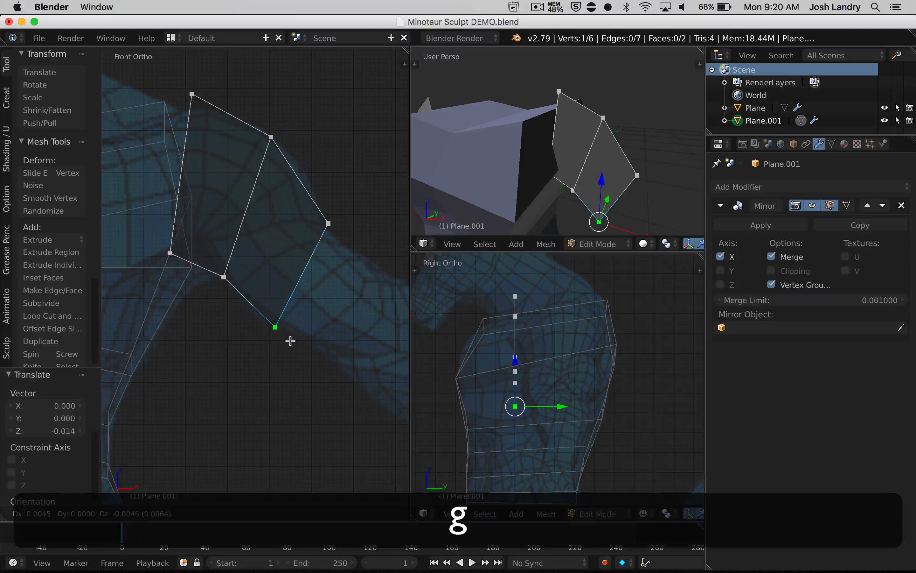
left_click(289, 338)
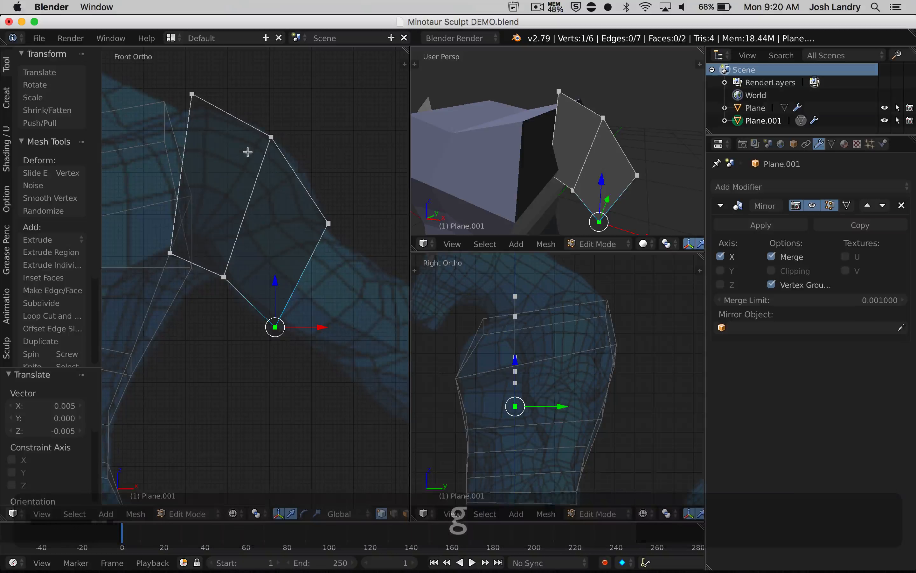
right_click(193, 94)
key("g")
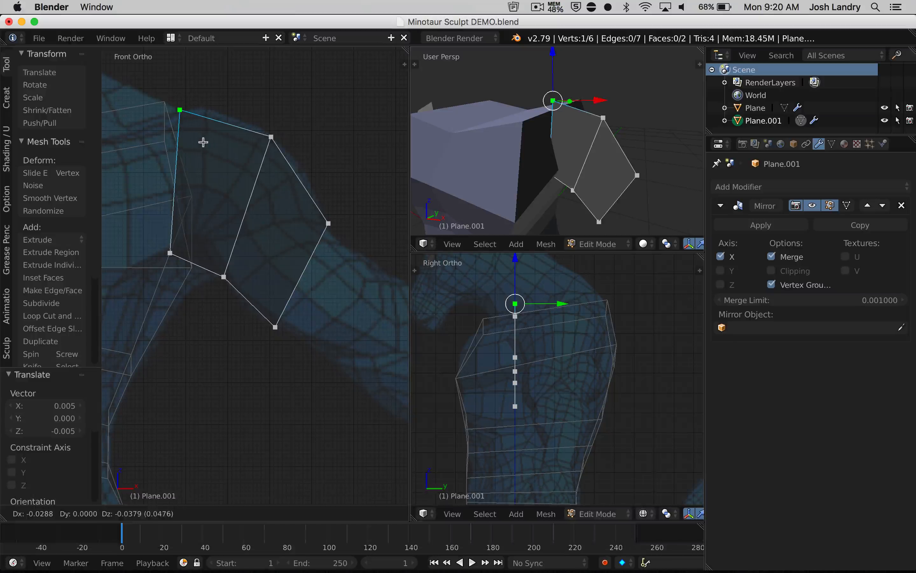
left_click(204, 138)
Select the strip's end edge and extrude it further along the arm, about 0.209 in X and -0.151 in Z.
scroll(269, 191, "down", 1)
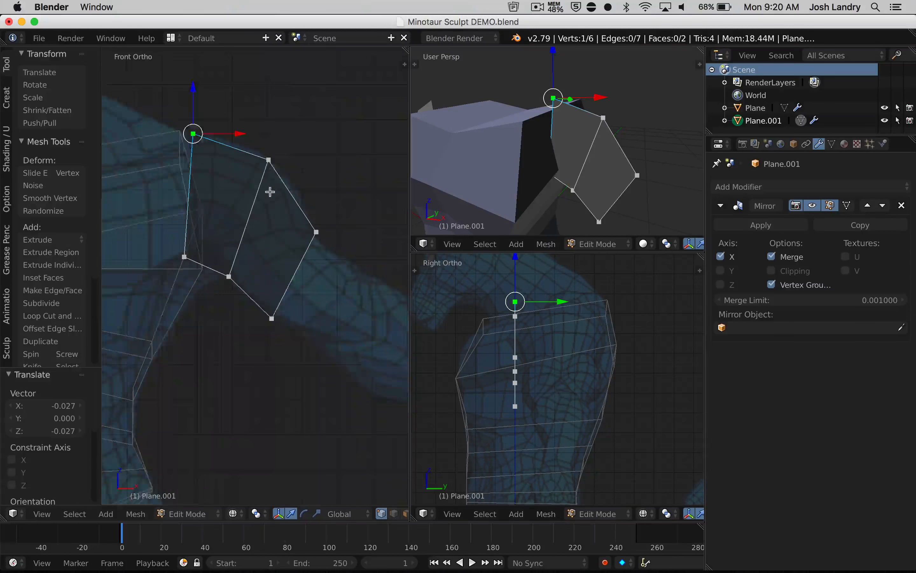
scroll(269, 192, "down", 1)
middle_click_drag(289, 226, 262, 170, "shift")
mouse_move(612, 171)
middle_mouse_down()
mouse_move(583, 168)
mouse_move(618, 168)
middle_mouse_up()
middle_click_drag(316, 239, 310, 195, "shift")
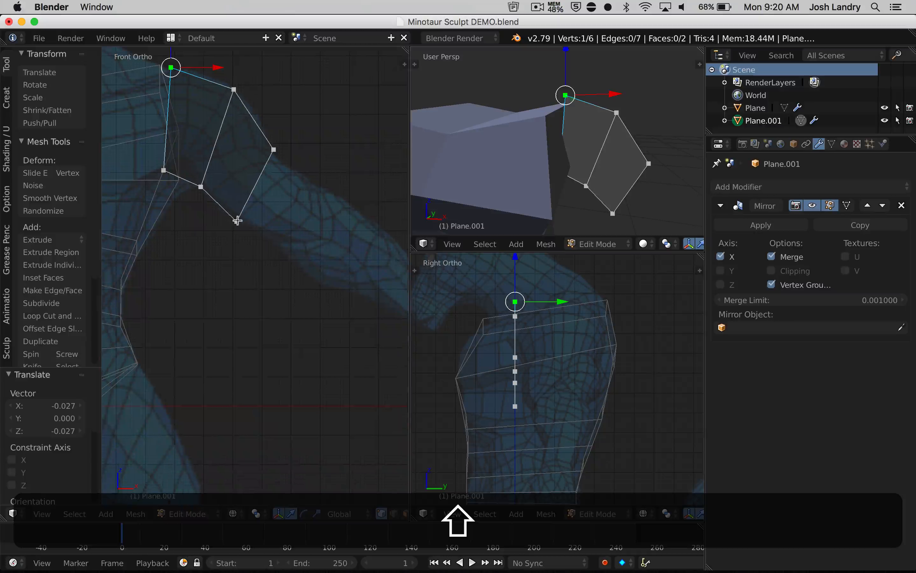
left_click(237, 220)
left_click(274, 149, "shift")
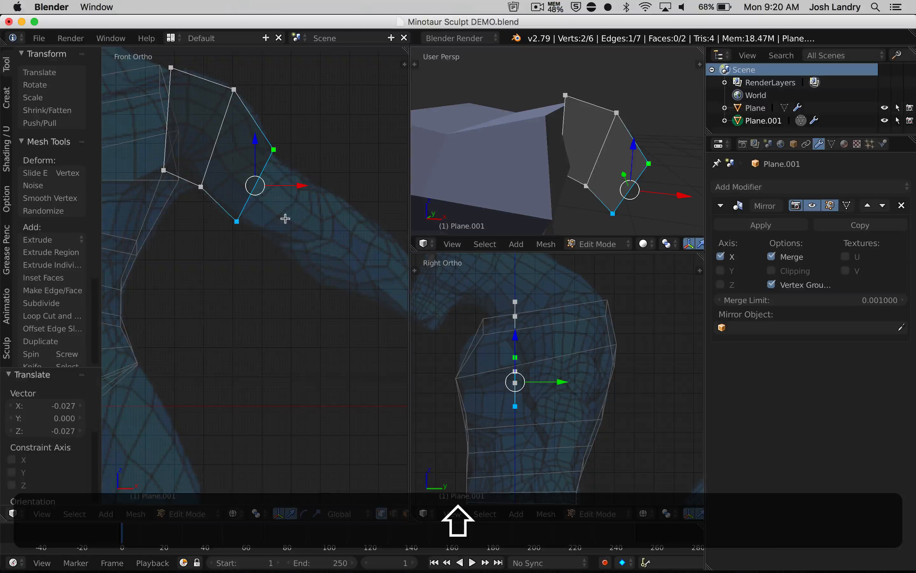
middle_click_drag(285, 219, 262, 212, "shift")
key("e")
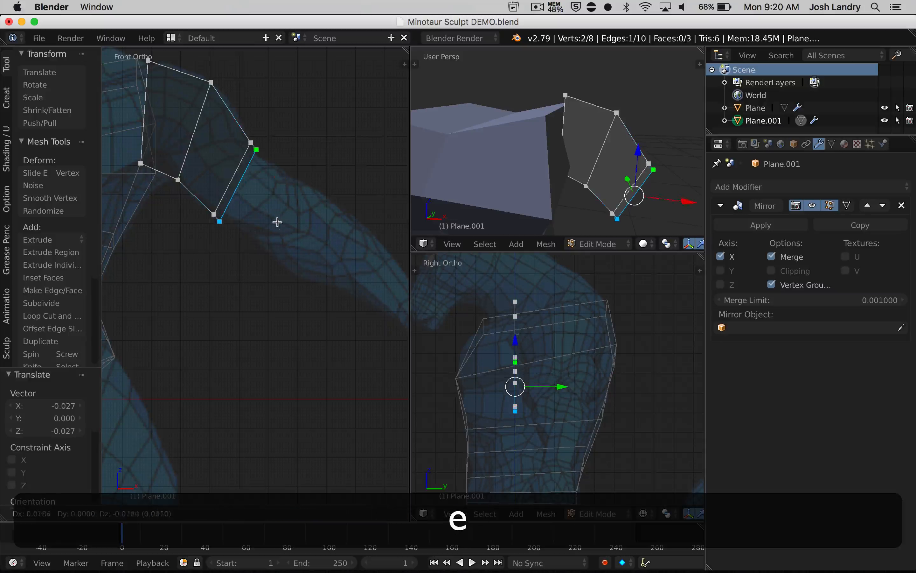
left_click(329, 254)
Scale the newly extruded edge to about 0.785 to match the arm's thickness in the reference.
scroll(327, 256, "down", 3, "shift")
middle_click_drag(324, 238, 279, 262, "shift")
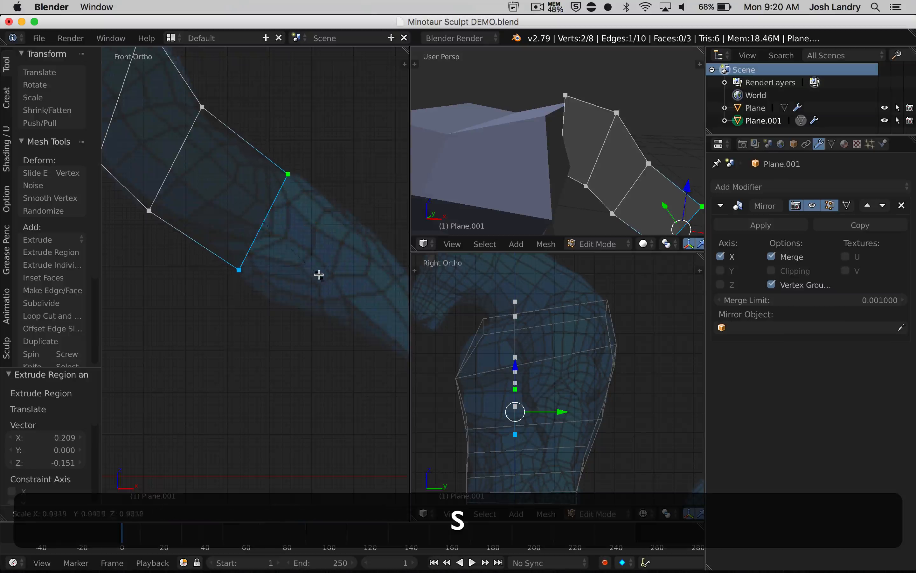
left_click(313, 266)
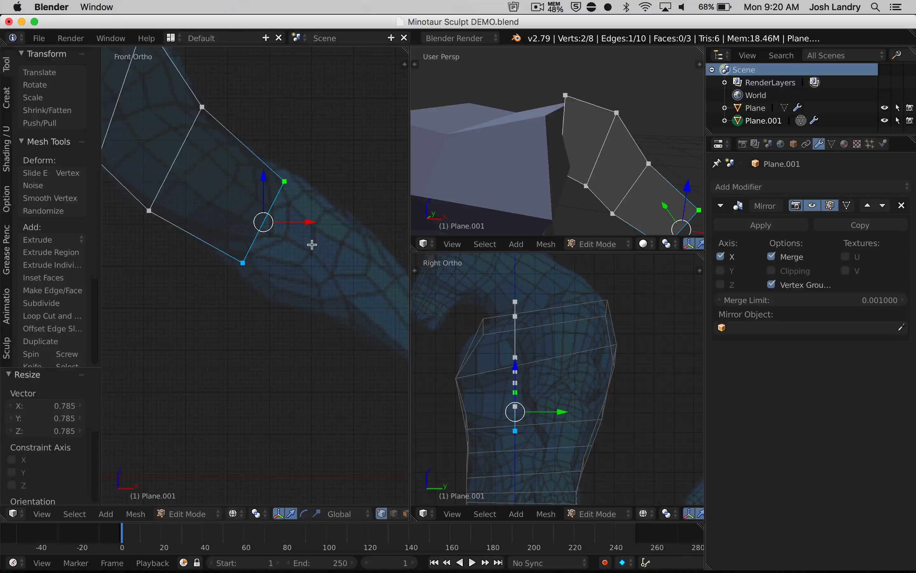
Extrude the end edge about 0.133 in X and -0.098 in Z, and scale the new edge to about 1.402.
scroll(320, 252, "down", 2)
middle_click_drag(327, 260, 278, 199, "shift")
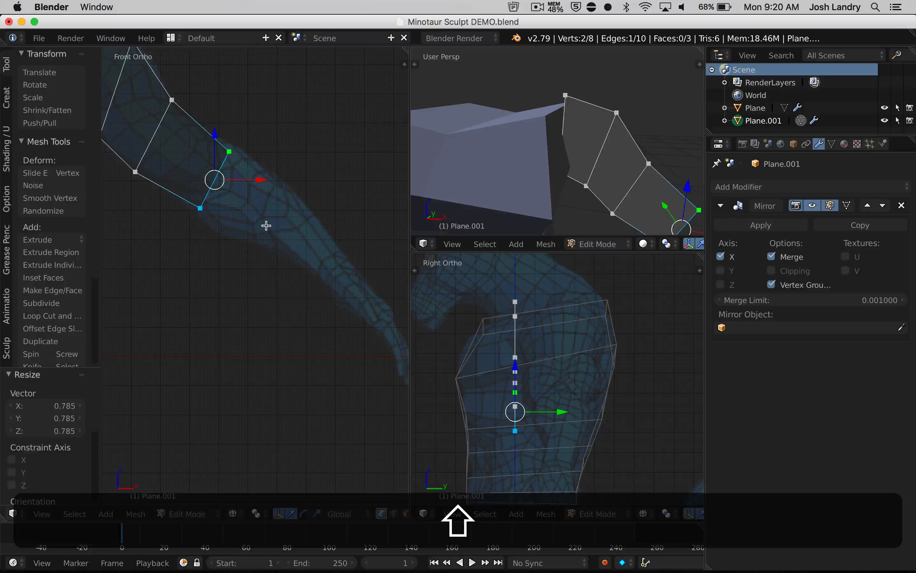
scroll(266, 225, "up", 1)
scroll(578, 207, "down", 1)
middle_click_drag(574, 184, 546, 149, "shift")
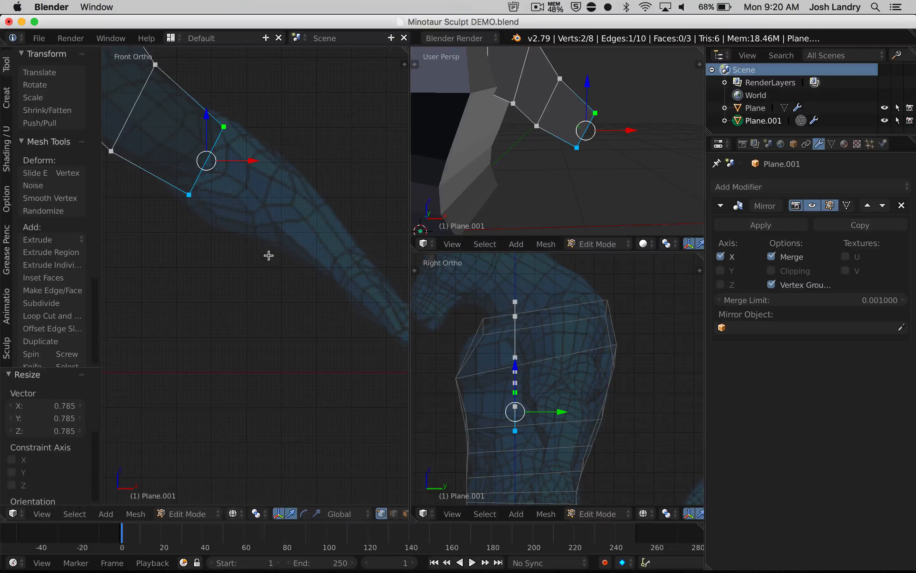
key("e")
left_click(306, 284)
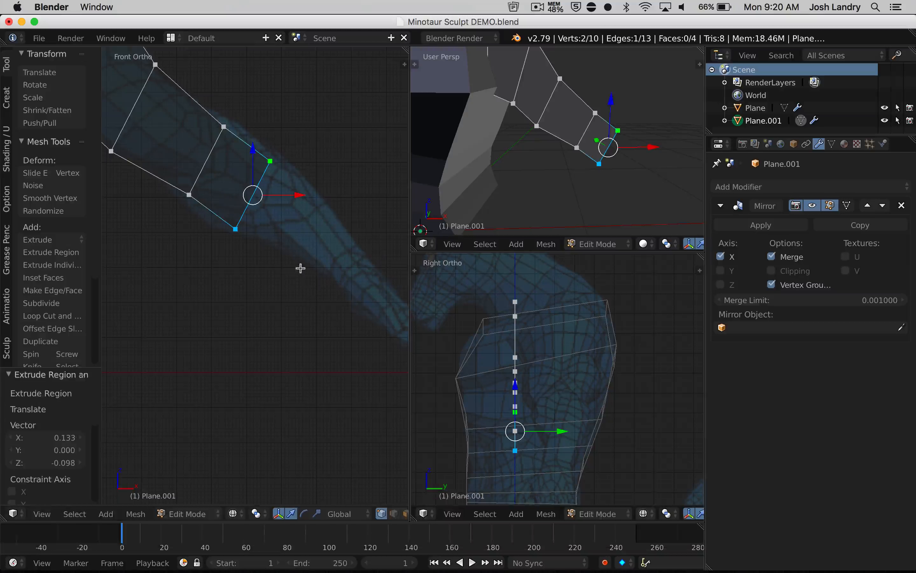
key("s")
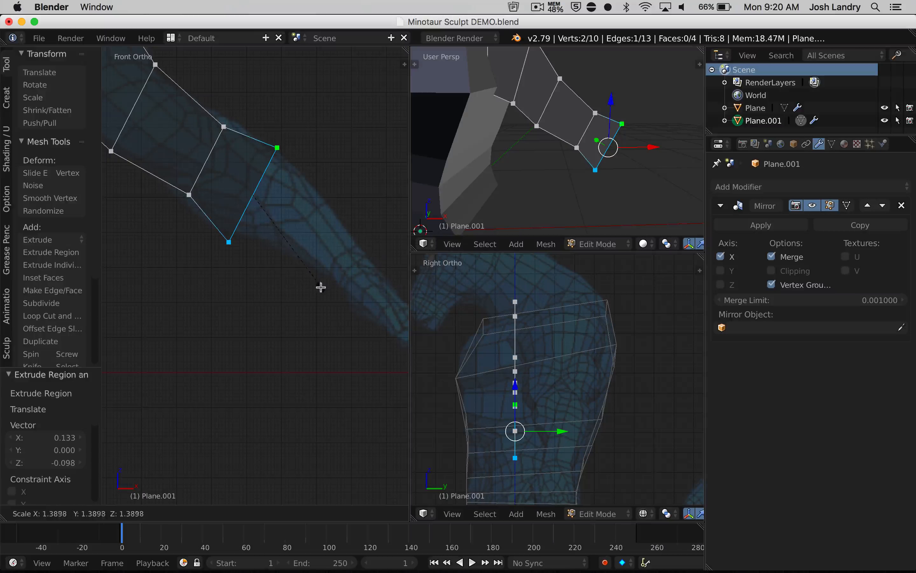
left_click(321, 286)
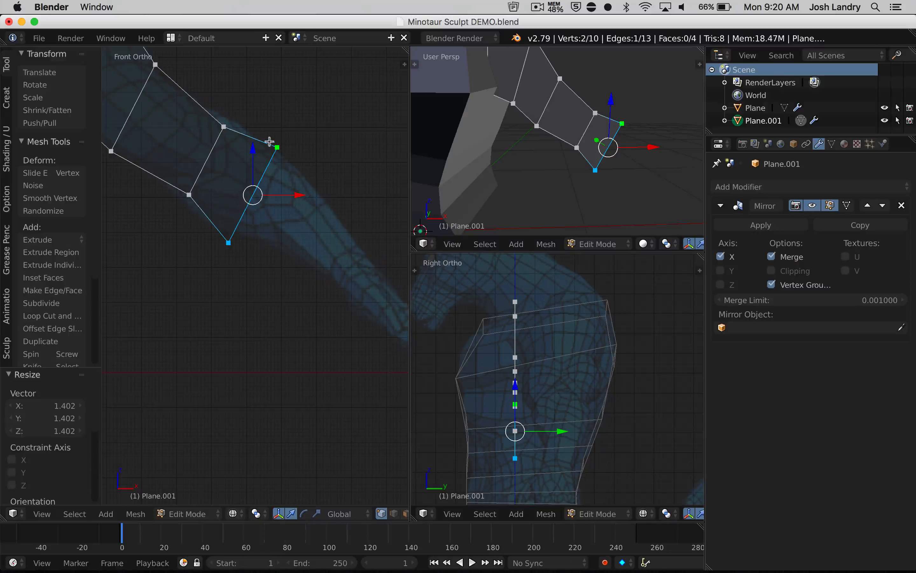
Extrude the widened end edge about 0.151 in X and -0.111 in Z along the forearm, and scale it to about 0.713.
middle_click_drag(280, 254, 267, 239, "shift")
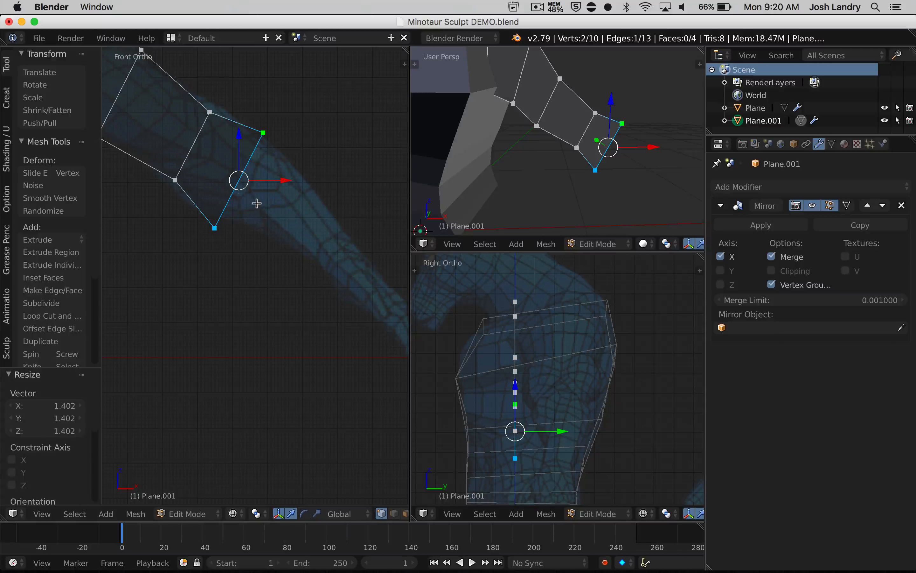
key("e")
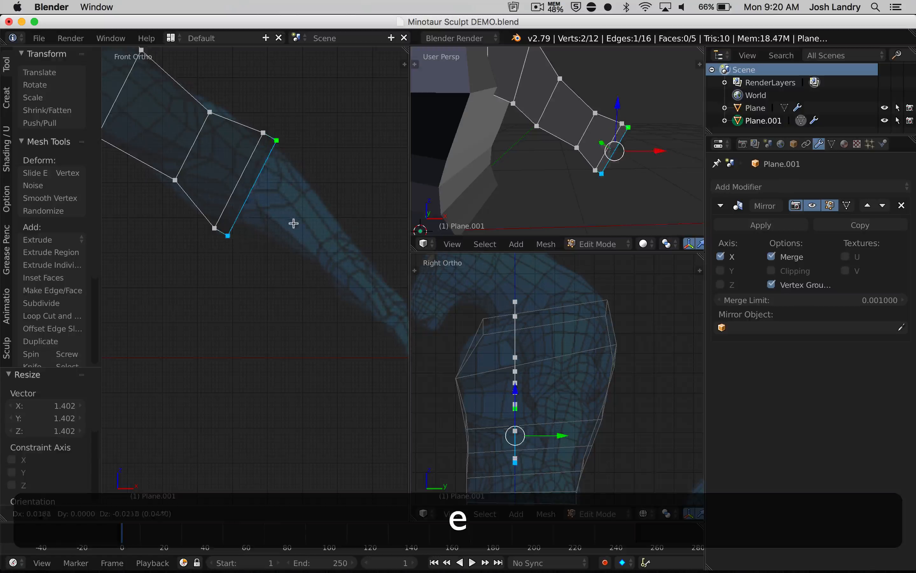
left_click(328, 252)
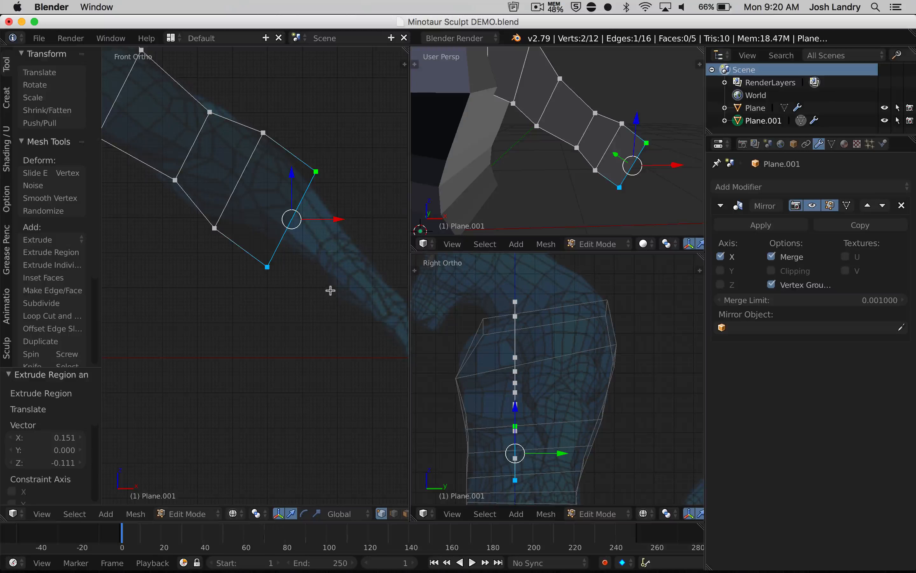
key("s")
left_click(323, 280)
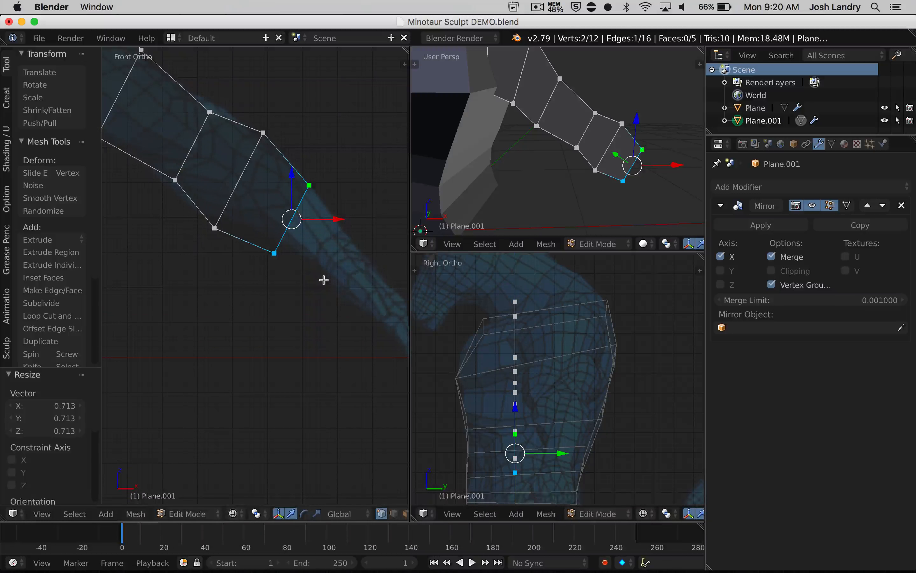
Extrude the forearm's end edge about 0.144 in X and -0.115 in Z, and rotate the new edge about 14.4°.
middle_click_drag(323, 280, 235, 196, "shift")
key("e")
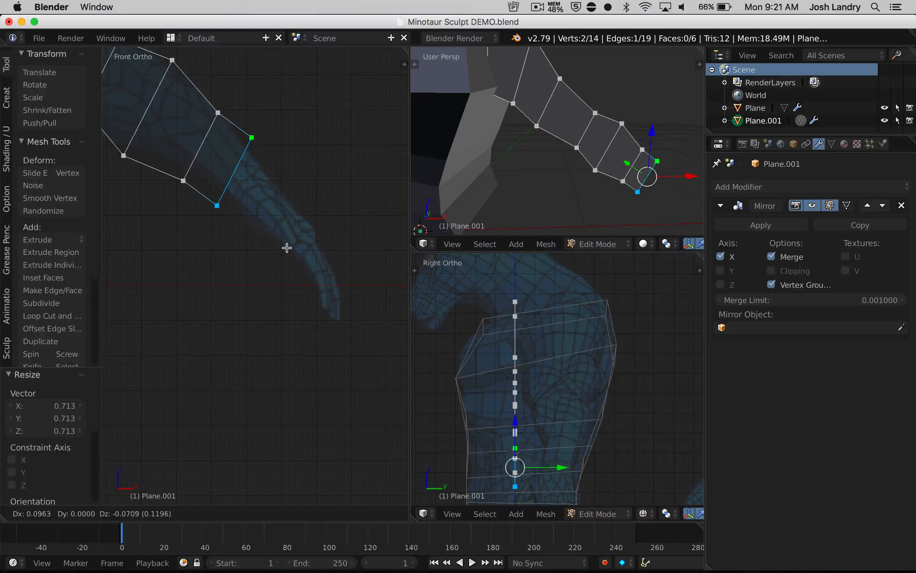
left_click(294, 255)
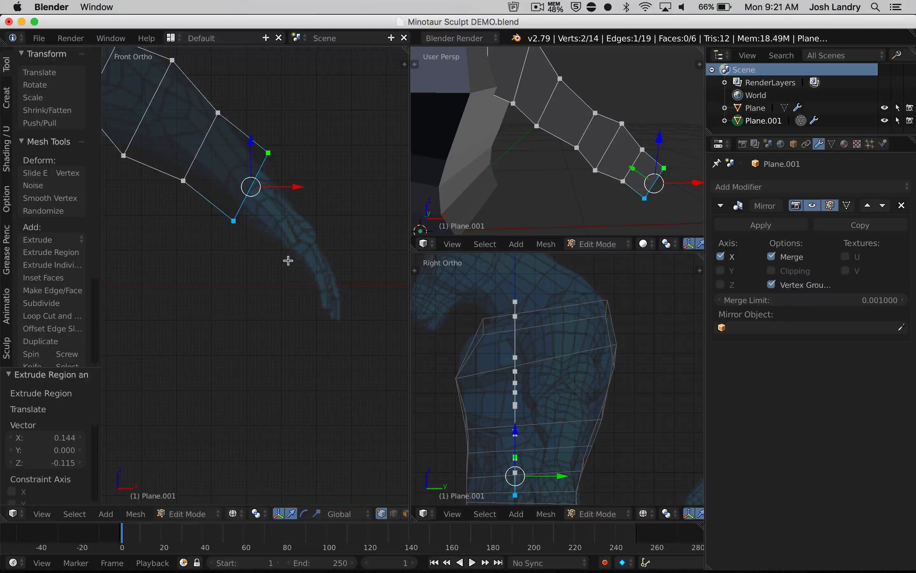
key("r")
left_click(267, 254)
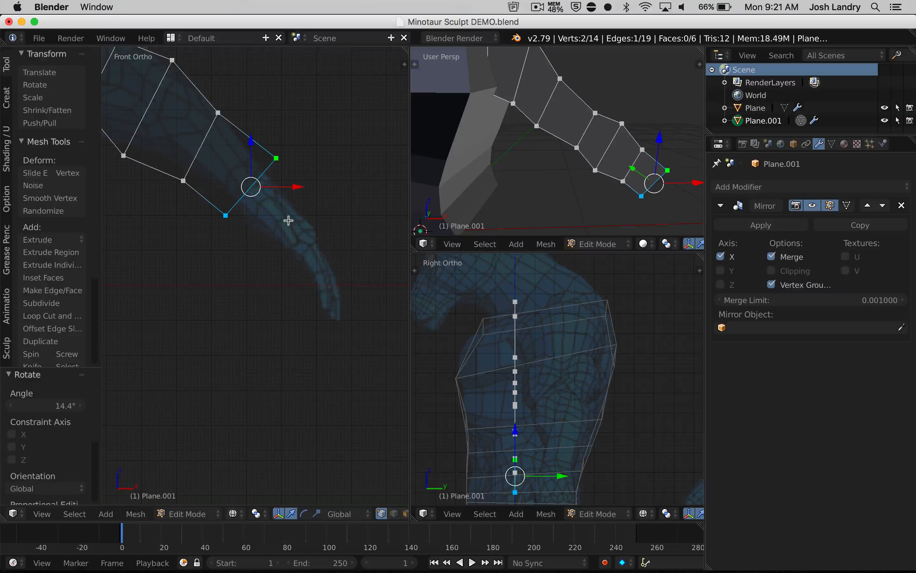
Fit the rotated edge to the wrist: upper vertex about -0.06 X, -0.02 Z; lower vertex about 0.018 X, 0.022 Z.
right_click(279, 160)
key("g")
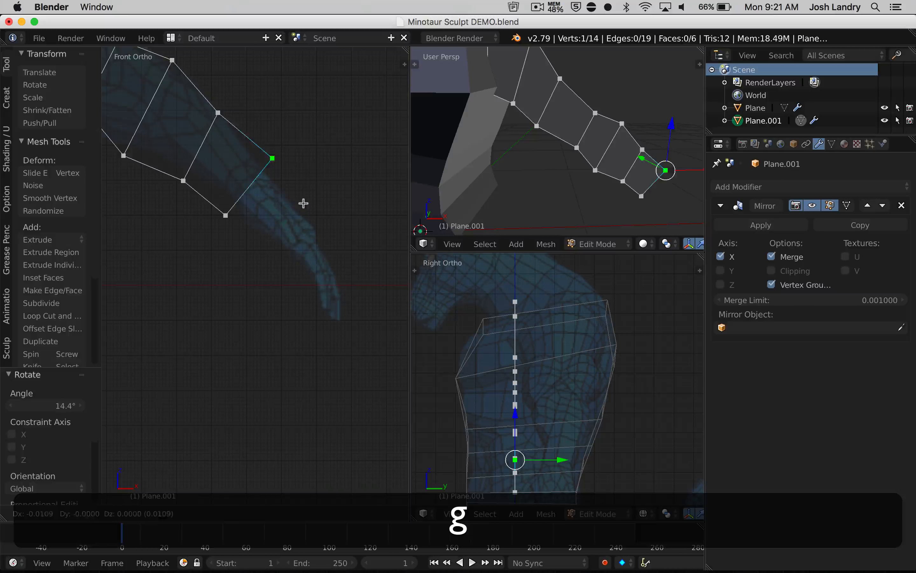
left_click(280, 211)
right_click(237, 218)
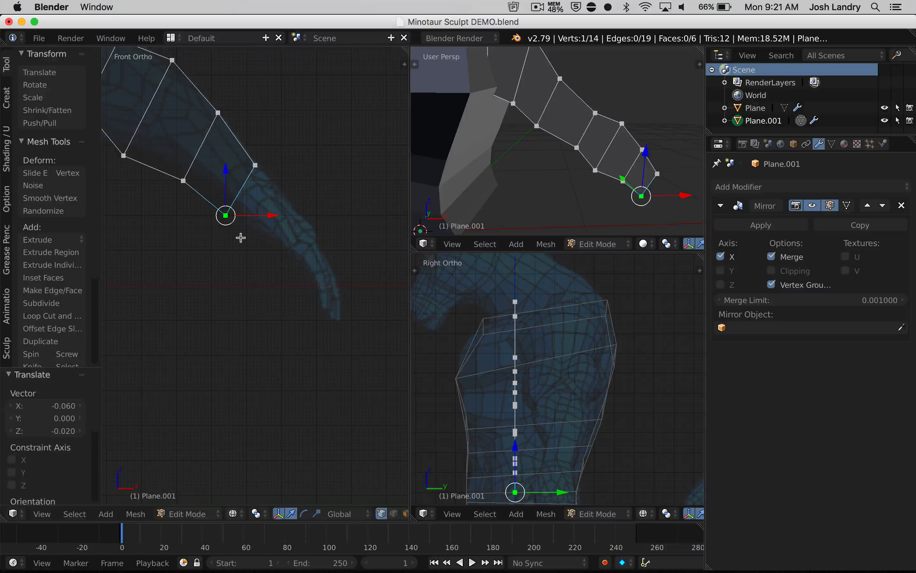
key("g")
left_click(246, 230)
Extrude the arm's end edge at the wrist about 0.109 in X and -0.104 in Z.
middle_click_drag(222, 232, 243, 238, "shift")
right_click(277, 168, "shift")
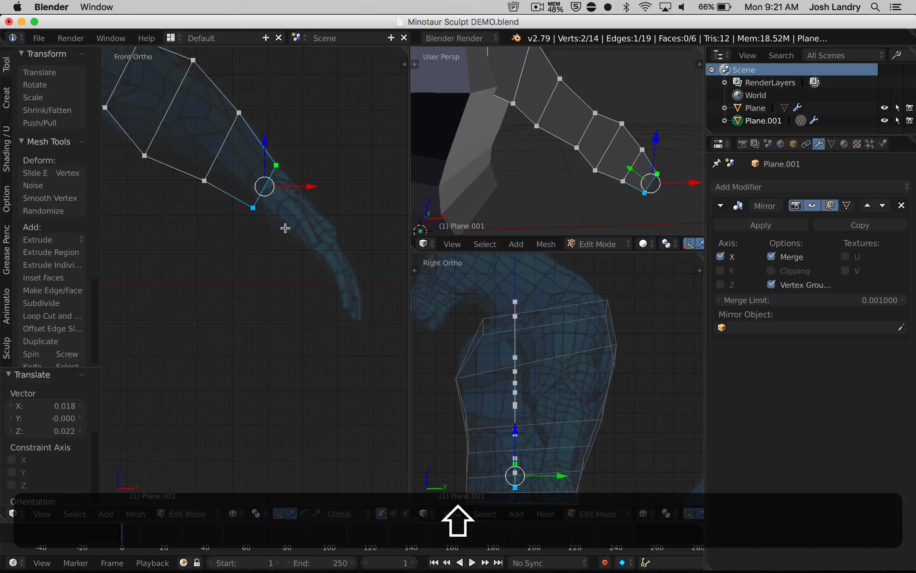
key("e")
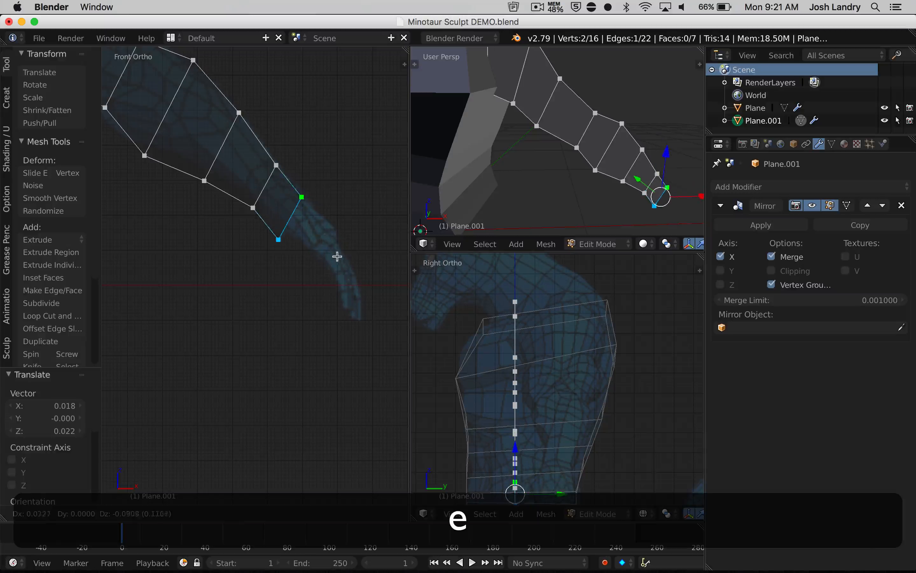
left_click(346, 259)
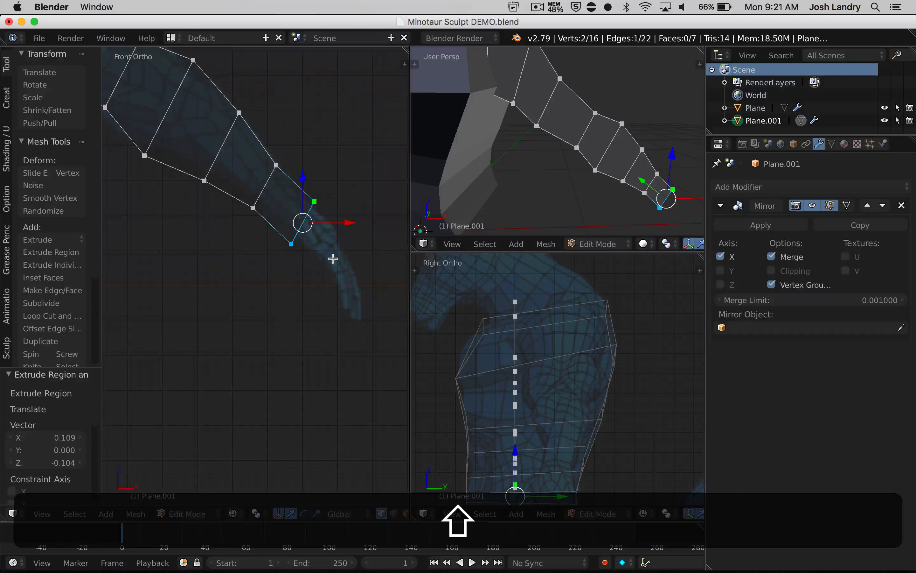
Rotate the newly extruded end edge about 12.2° and scale it to about 0.780.
middle_click_drag(333, 259, 303, 235, "shift")
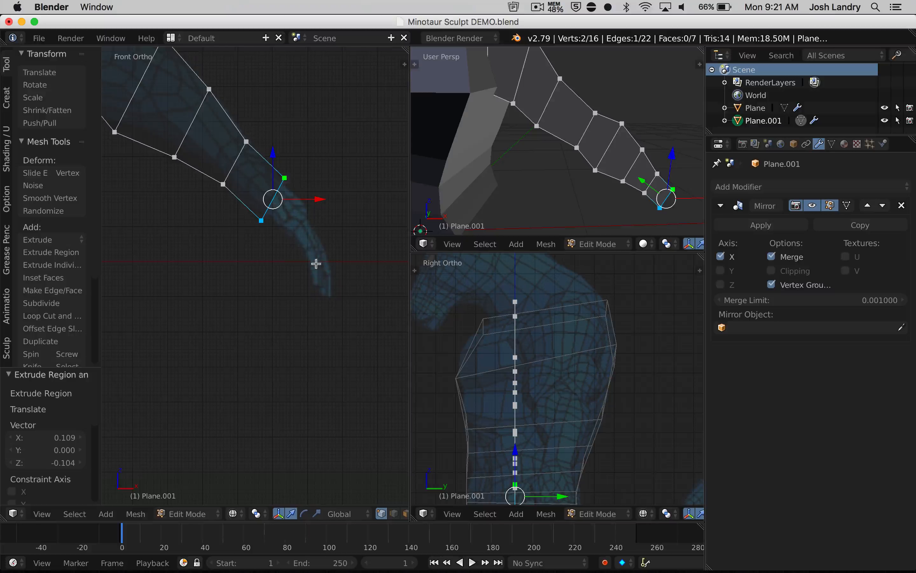
key("r")
left_click(301, 272)
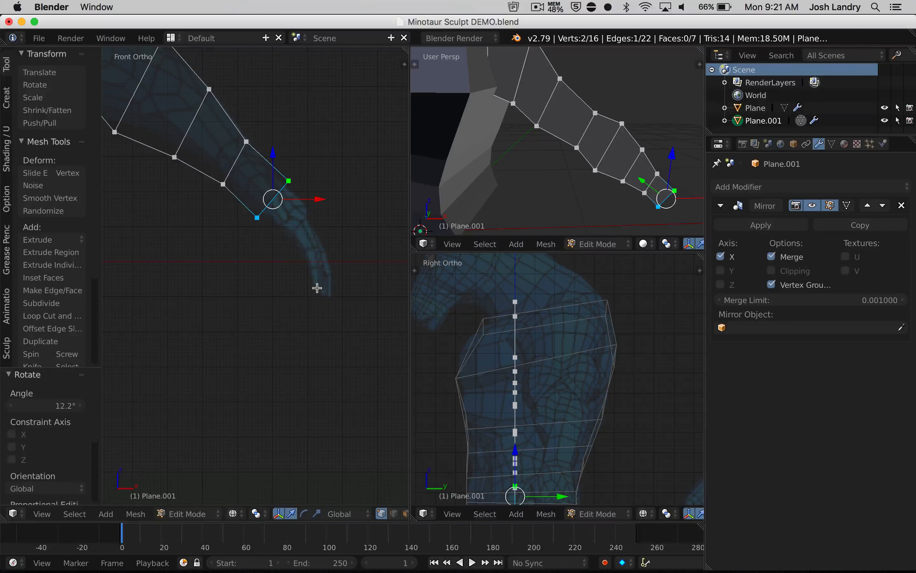
key("s")
left_click(308, 265)
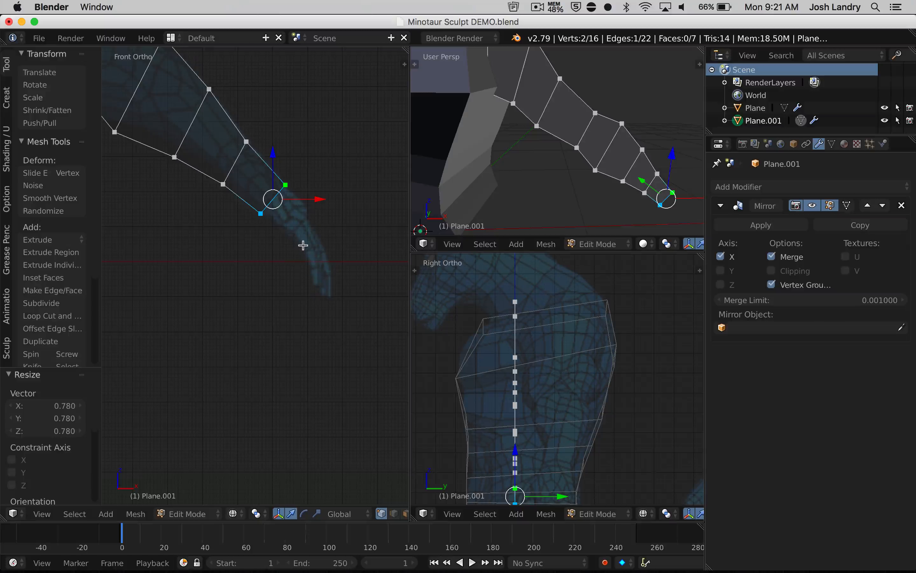
Extrude the end edge about 0.084 in X and -0.095 in Z, and scale the new edge to about 0.801.
key("e")
left_click(338, 286)
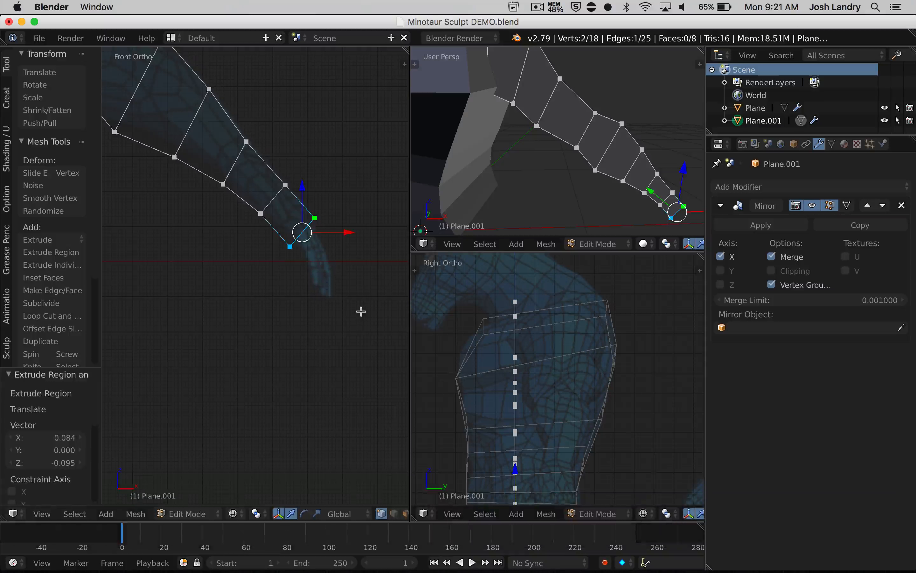
key("s")
left_click(331, 277)
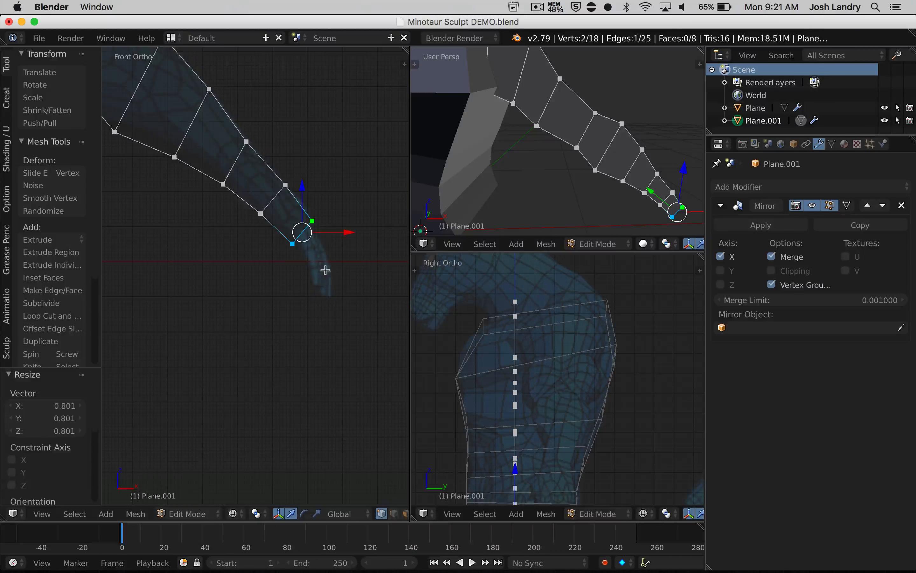
Extrude the end edge about 0.058 in X and -0.085 in Z, and fit it to the hand with about 25.4° rotation and 0.684 scale.
key("e")
left_click(348, 304)
key("r")
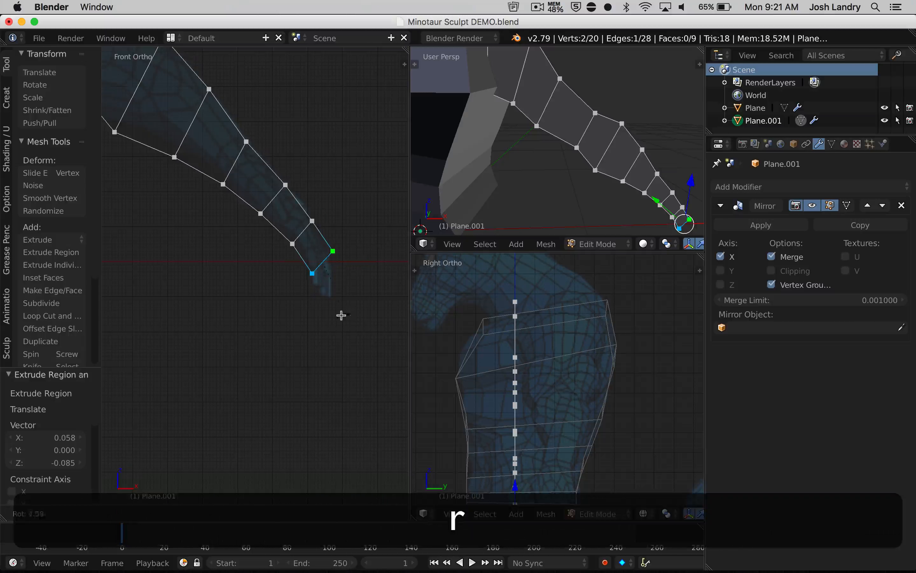
left_click(326, 309)
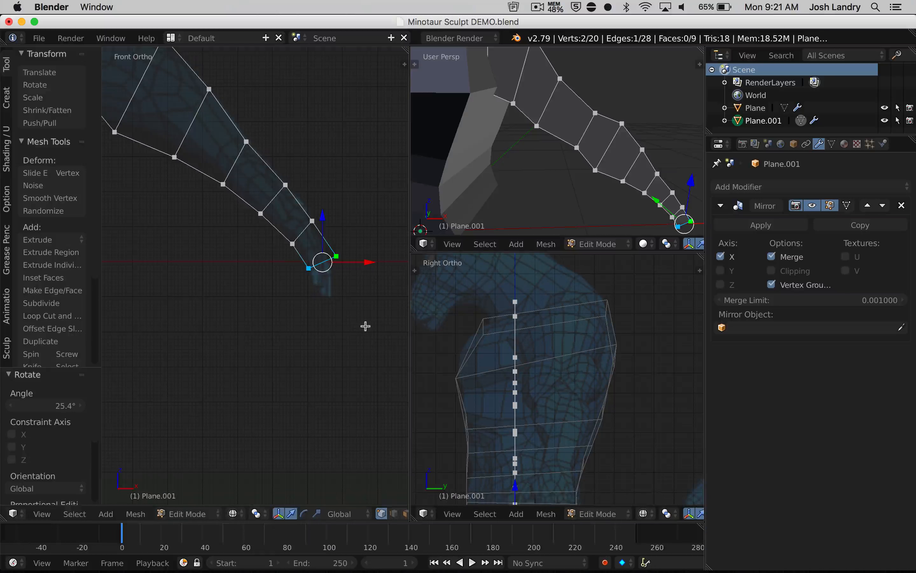
key("s")
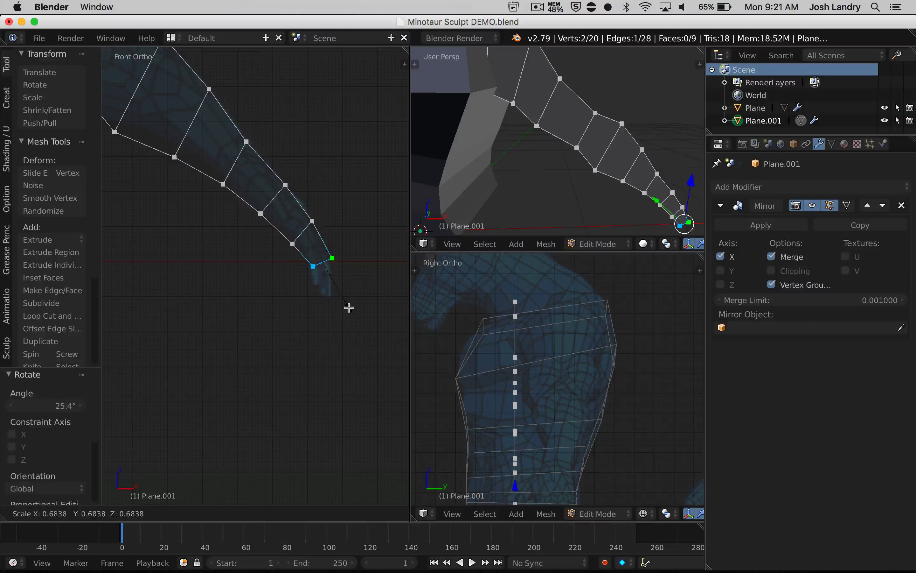
left_click(348, 308)
Extrude the hand's end edge about 0.015 in X and -0.075 in Z, and rotate the new edge about 12.7°.
key("e")
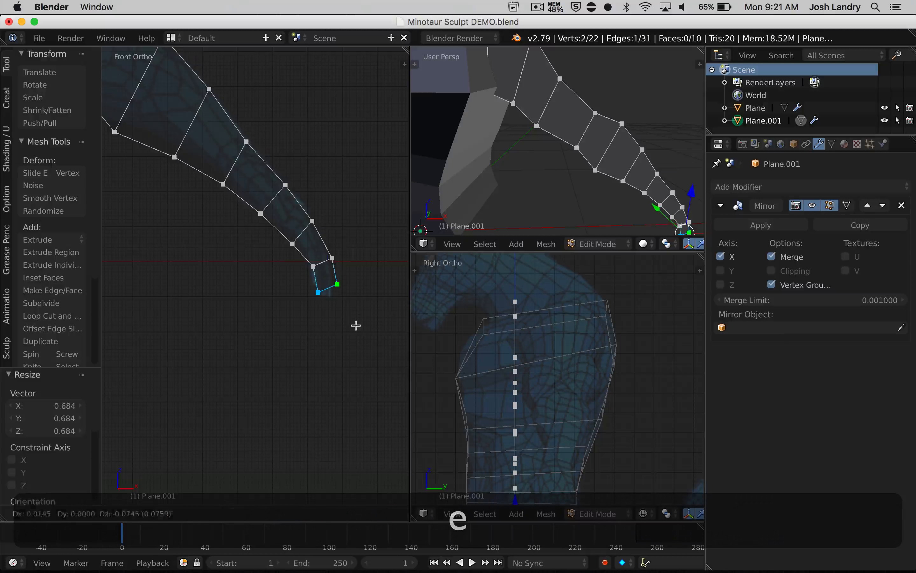
left_click(356, 325)
key("r")
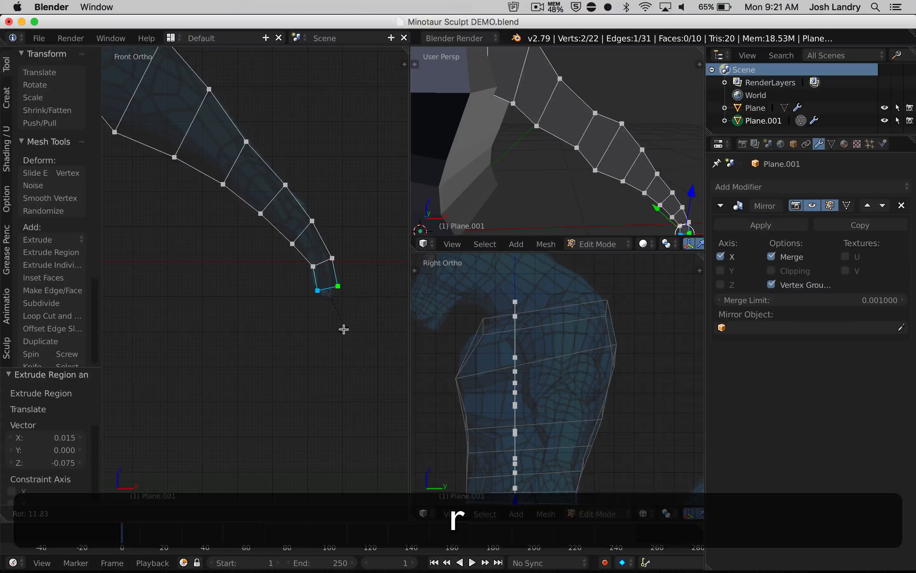
left_click(343, 330)
Scale the fingertip edge to about 0.708 and move it about 0.002 in X and -0.016 in Z.
key("s")
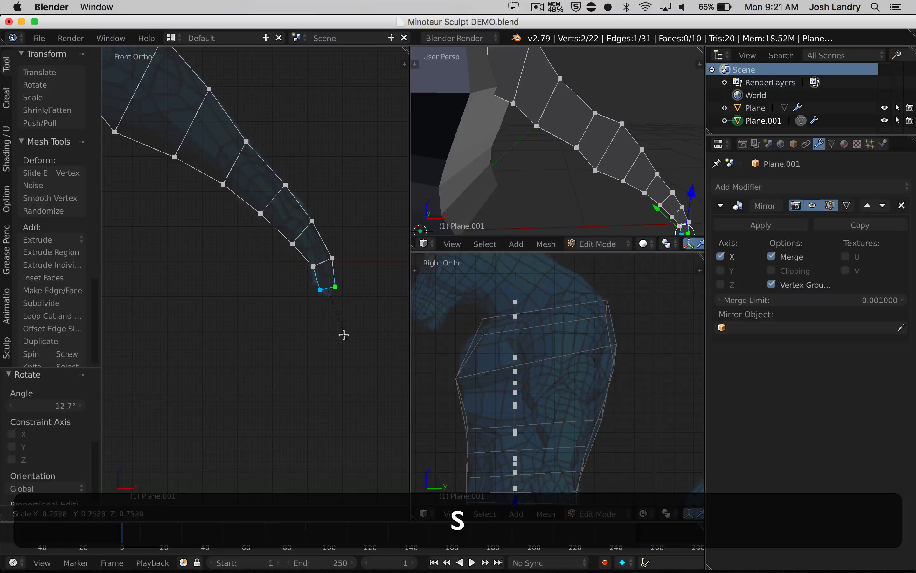
left_click(343, 334)
key("g")
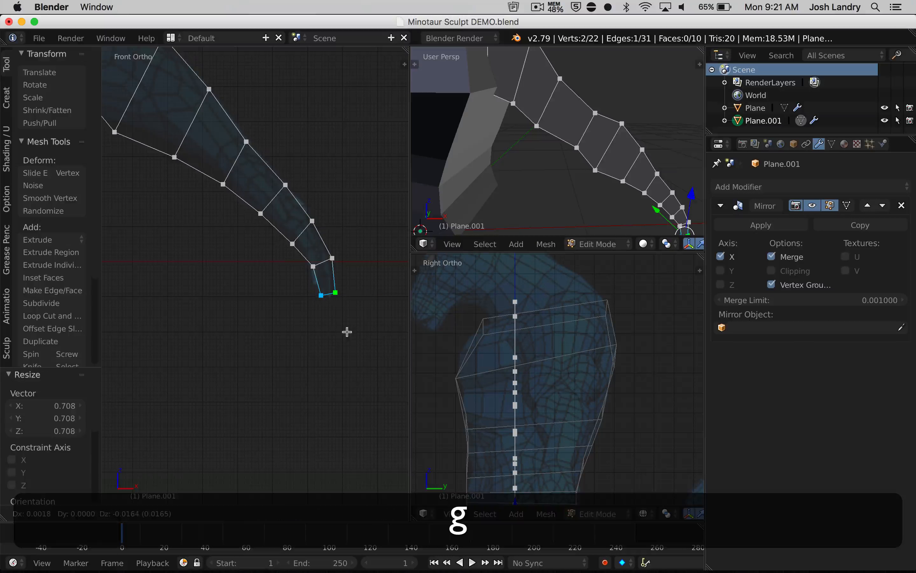
left_click(347, 333)
Fit the hand's lower outline: move the vertex nearest the fingertip edge about -0.015 X, -0.004 Z, and the one above it -0.009 X, 0.020 Z.
scroll(535, 197, "down", 2)
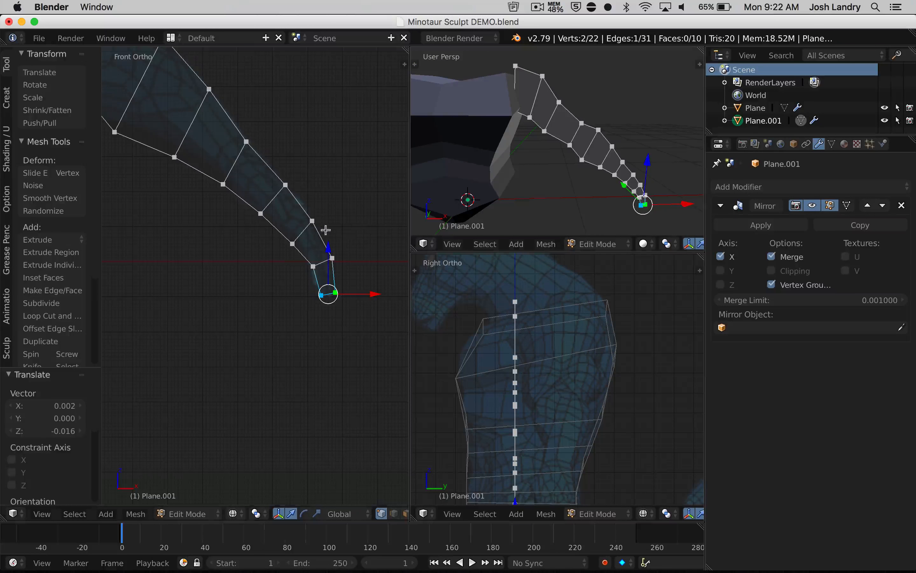
middle_click_drag(289, 206, 319, 274, "shift")
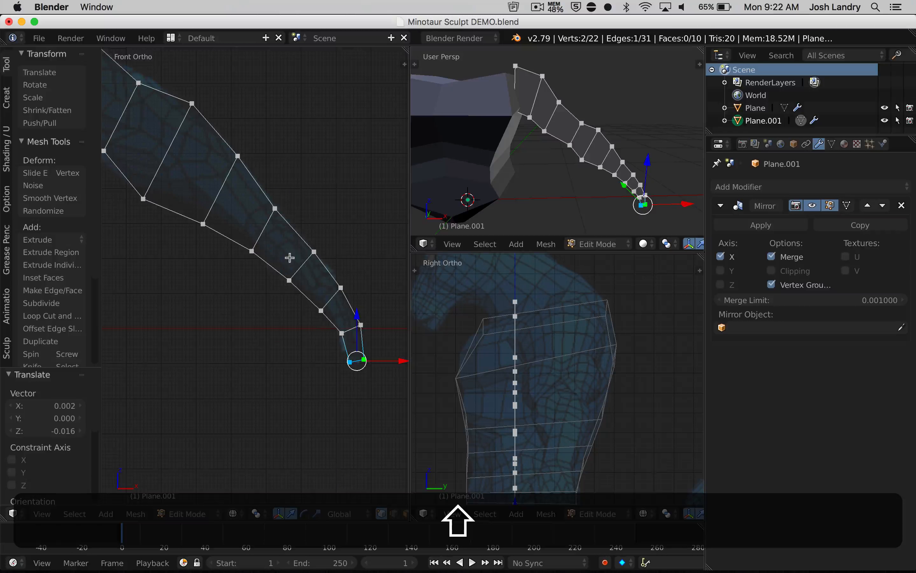
middle_click_drag(330, 311, 307, 256, "shift")
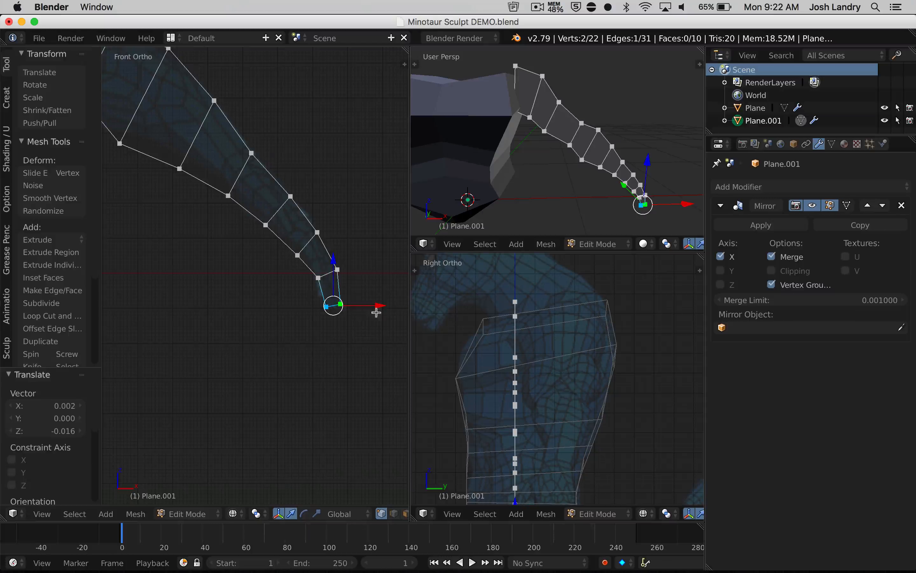
right_click(318, 278)
key("g")
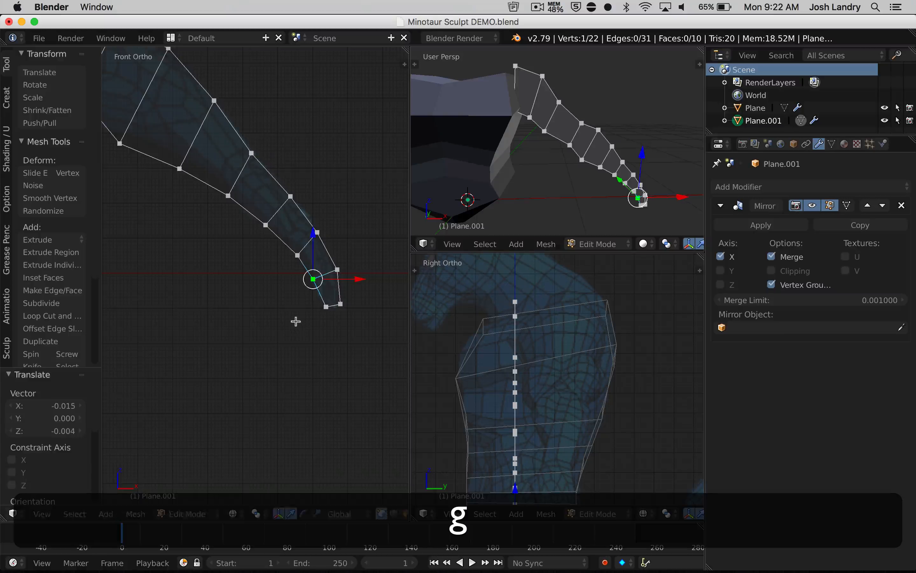
left_click(277, 284)
key("g")
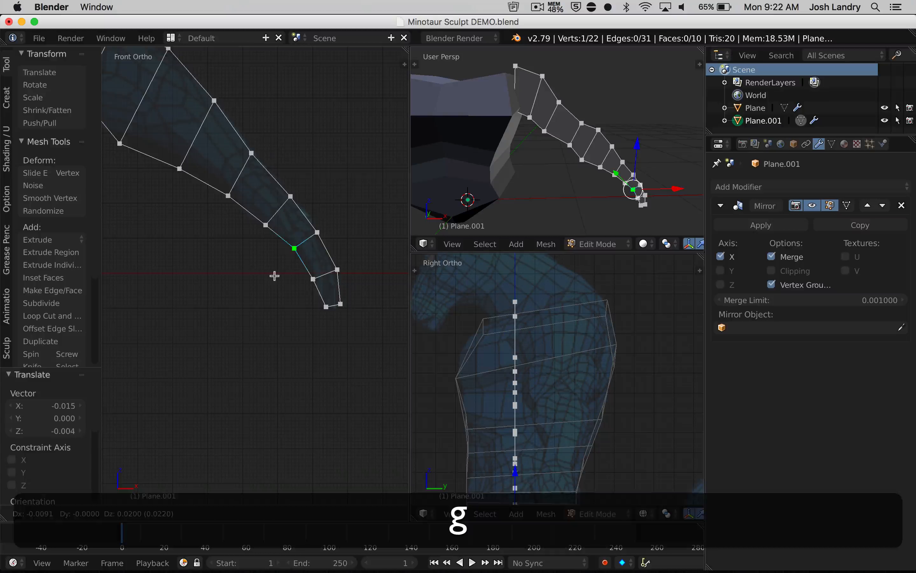
left_click(273, 249)
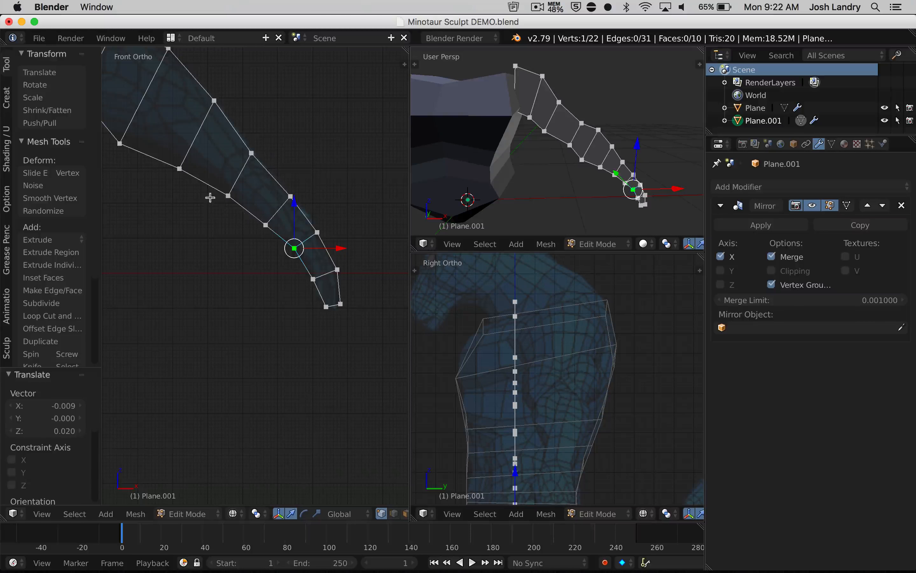
Move the cross edge at the elbow about -0.024 in X and 0.007 in Z, and clear the selection.
middle_click_drag(225, 223, 293, 318, "shift")
middle_click_drag(251, 290, 312, 337, "shift")
middle_click_drag(216, 279, 232, 297, "shift")
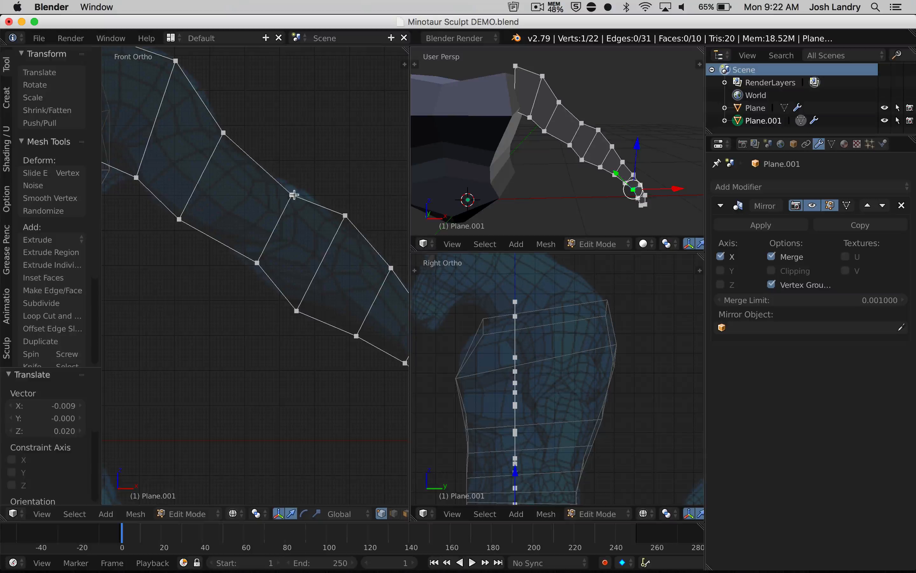
right_click(293, 195)
right_click(259, 264, "shift")
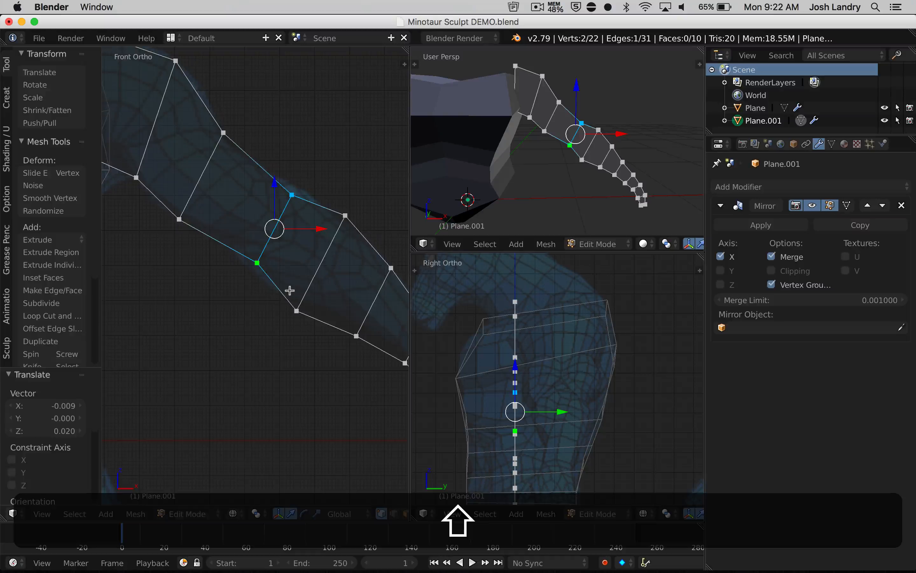
key("g")
left_click(284, 266)
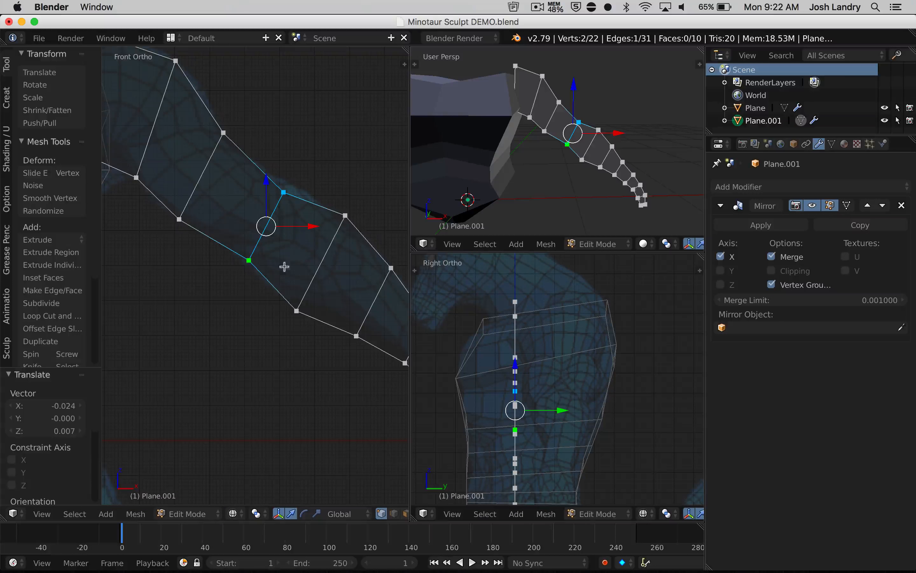
key("a")
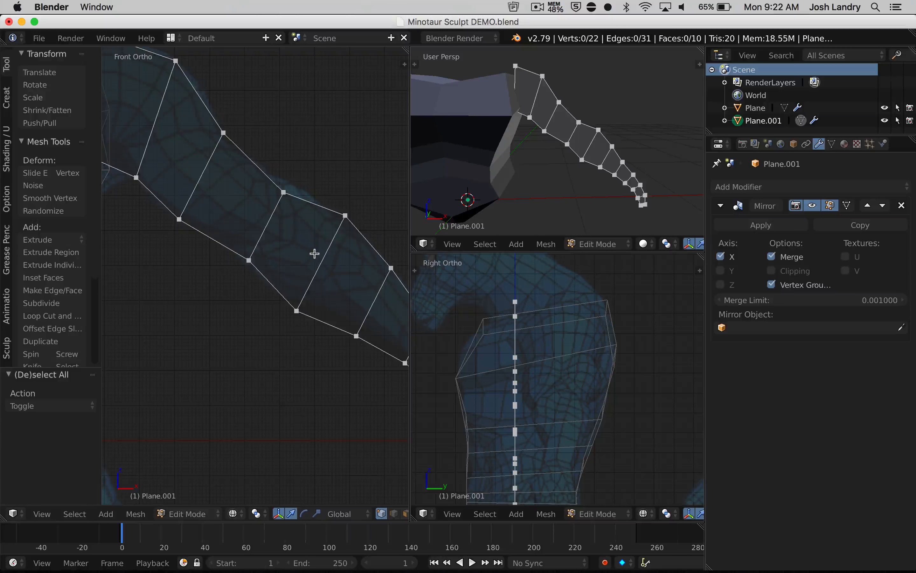
Add one centred loop cut across the elbow segment just below the moved edge, and deselect it.
key("a")
key("ctrl+r")
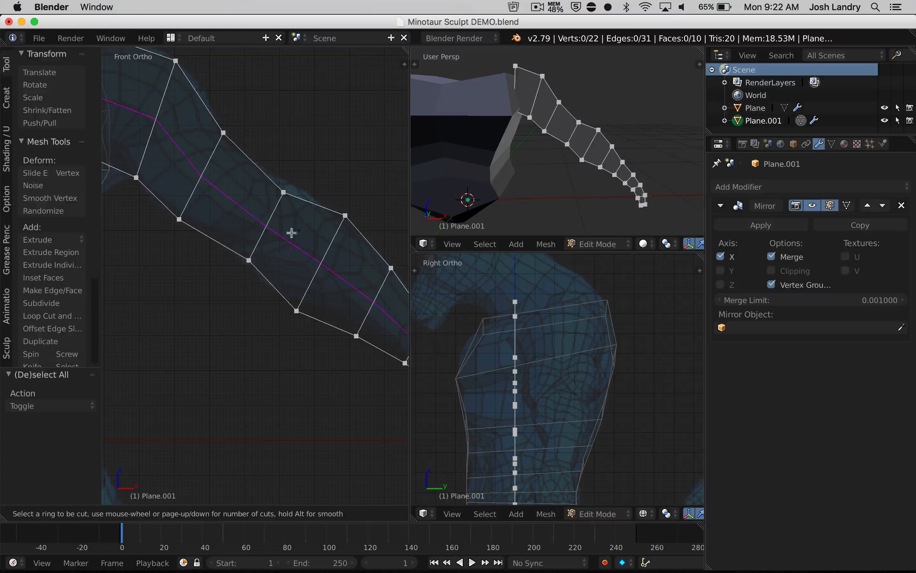
left_click(316, 207)
right_click(316, 207)
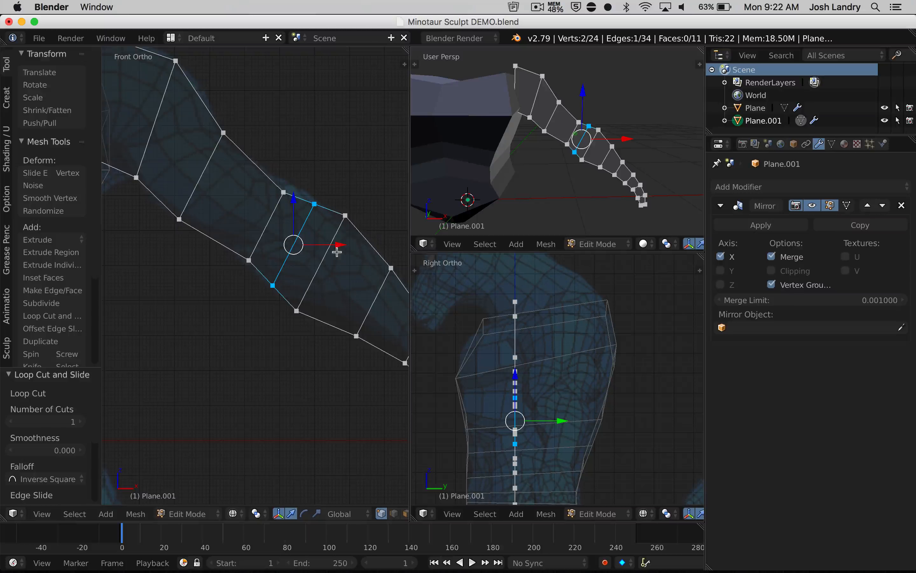
key("a")
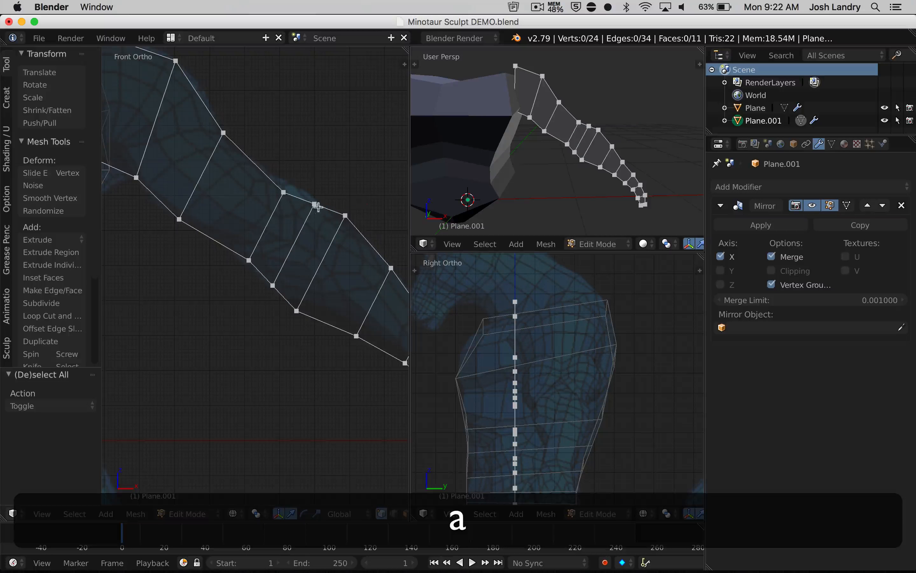
Raise the edge above the new loop cut: upper vertex about -0.009 X, 0.038 Z; lower vertex about -0.005 X, 0.027 Z.
right_click(317, 207)
right_click(286, 211)
key("g")
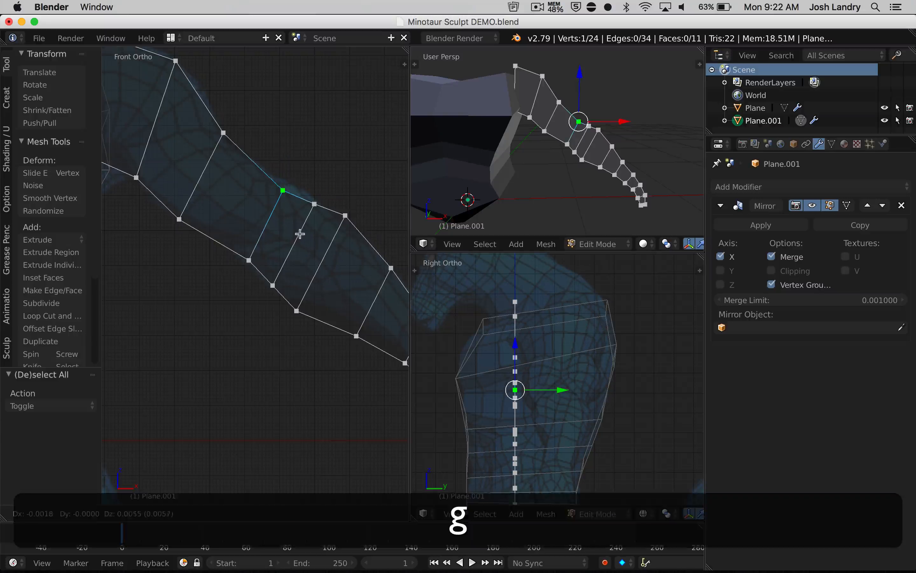
left_click(301, 224)
right_click(248, 260)
key("g")
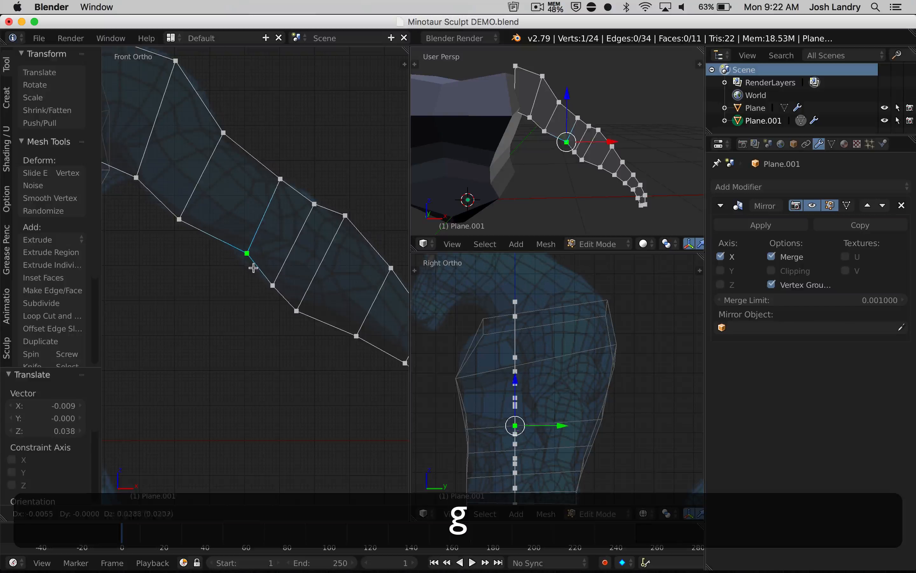
left_click(278, 291)
Fit the new loop cut to the elbow: lower vertex about -0.036 X, 0.011 Z; upper vertex about -0.011 X, 0.020 Z.
key("g")
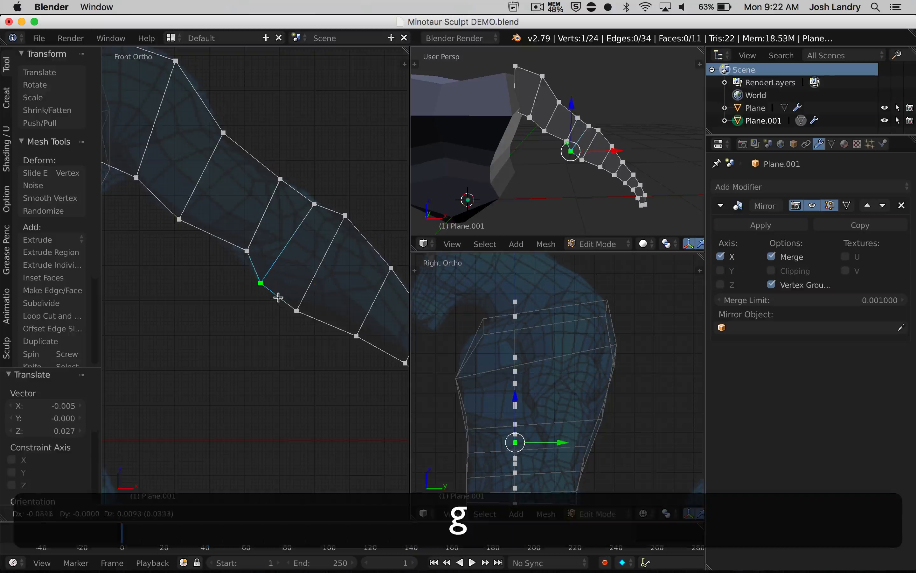
left_click(278, 296)
right_click(315, 207)
key("g")
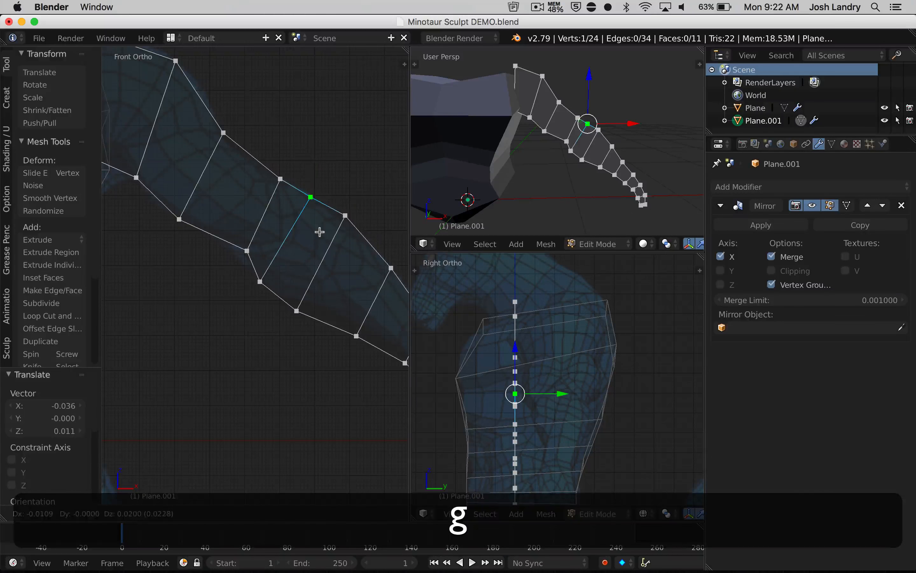
left_click(319, 229)
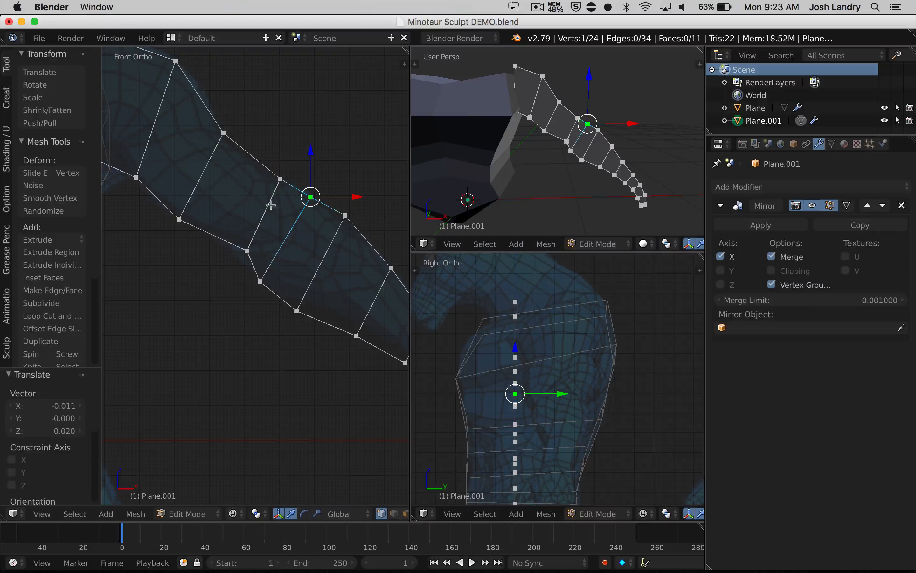
Shift the edge above the loop cut toward the shoulder: upper vertex about -0.027 X, 0.004 Z; lower vertex about -0.016 X, -0.002 Z.
right_click(275, 183)
key("g")
left_click(275, 214)
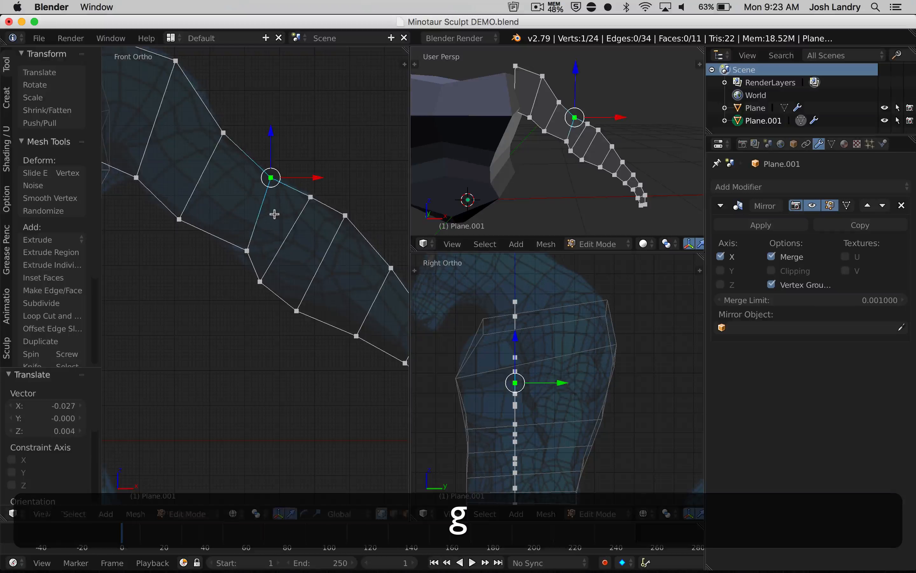
right_click(248, 249)
key("g")
left_click(241, 250)
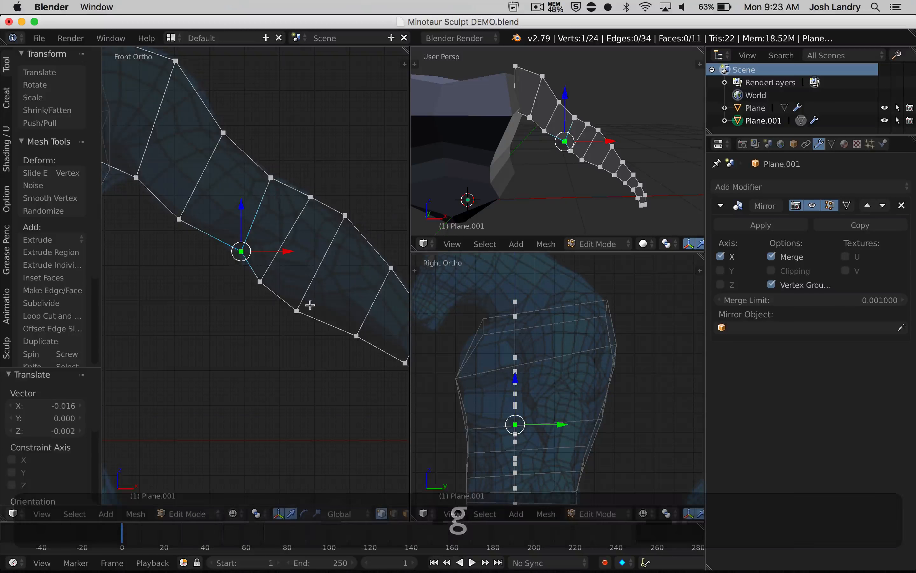
Deselect all vertices and examine the arm's outline against the front reference from shoulder to fingertips.
scroll(308, 294, "down", 1)
middle_click_drag(215, 214, 249, 228, "shift")
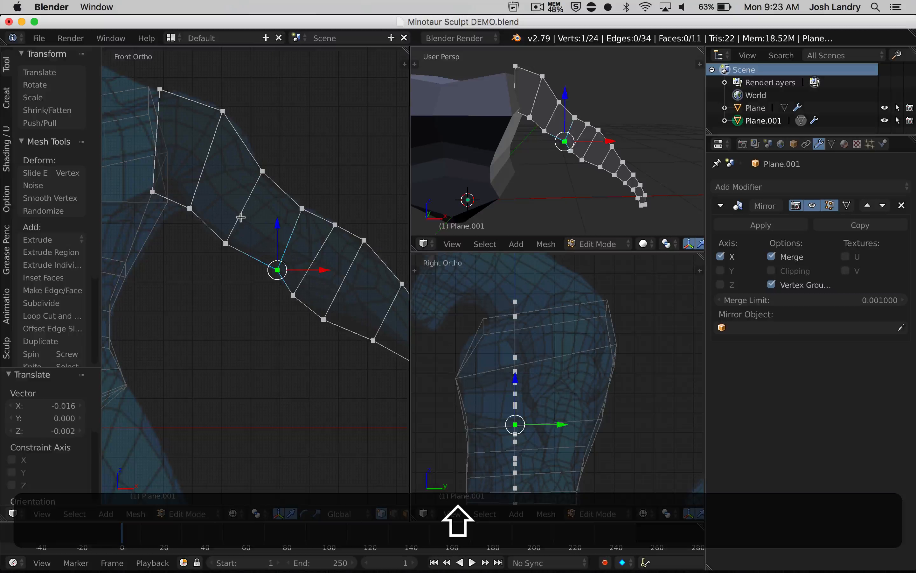
key("a")
scroll(261, 224, "down", 1)
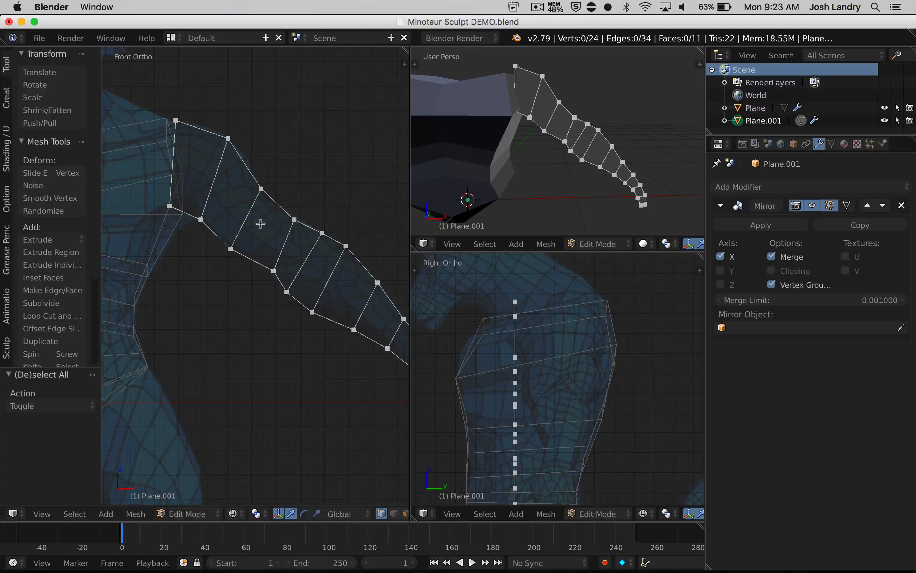
middle_click_drag(269, 230, 281, 259, "shift")
scroll(267, 244, "down", 1)
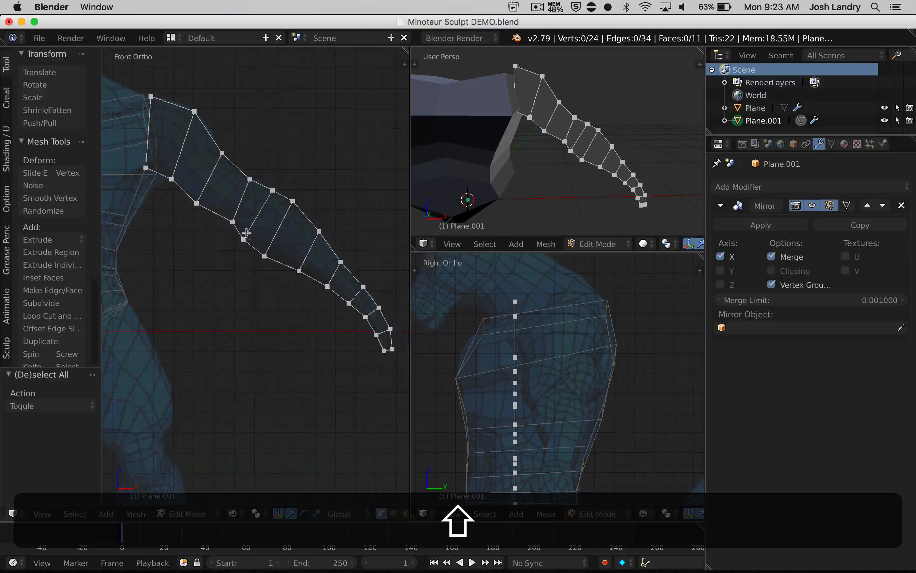
middle_click_drag(233, 229, 271, 247, "shift")
scroll(226, 214, "up", 1)
left_click_drag(228, 197, 262, 229, "shift")
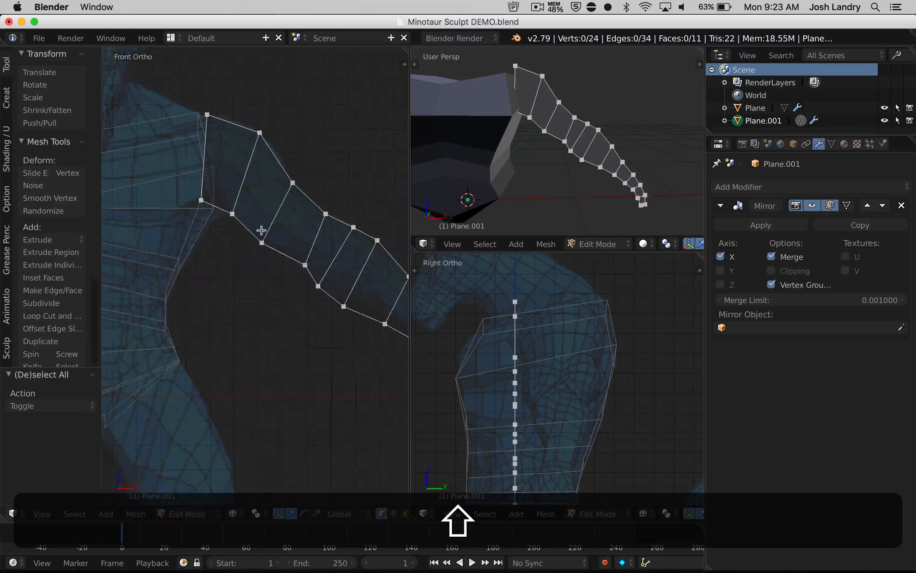
Move the lower vertex of the first edge past the shoulder about -0.020 X and 0.035 Z, and deselect it.
scroll(260, 230, "up", 1)
middle_click_drag(261, 230, 274, 239, "shift")
right_click(246, 226, "shift")
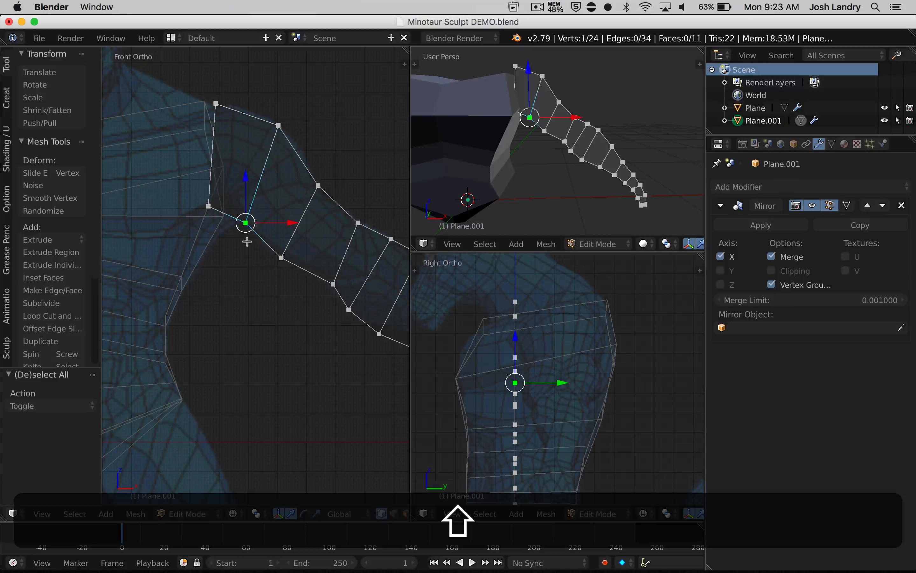
key("g")
left_click(253, 243)
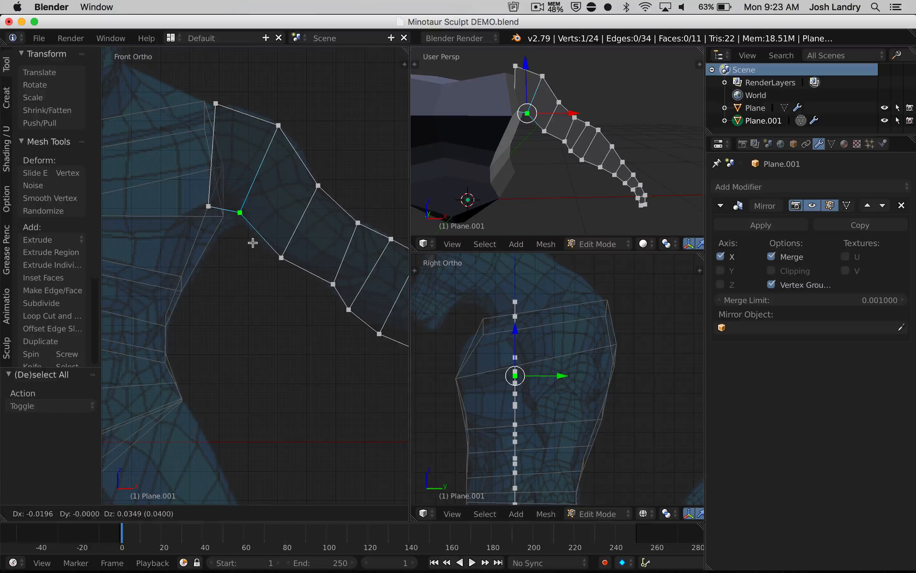
key("a")
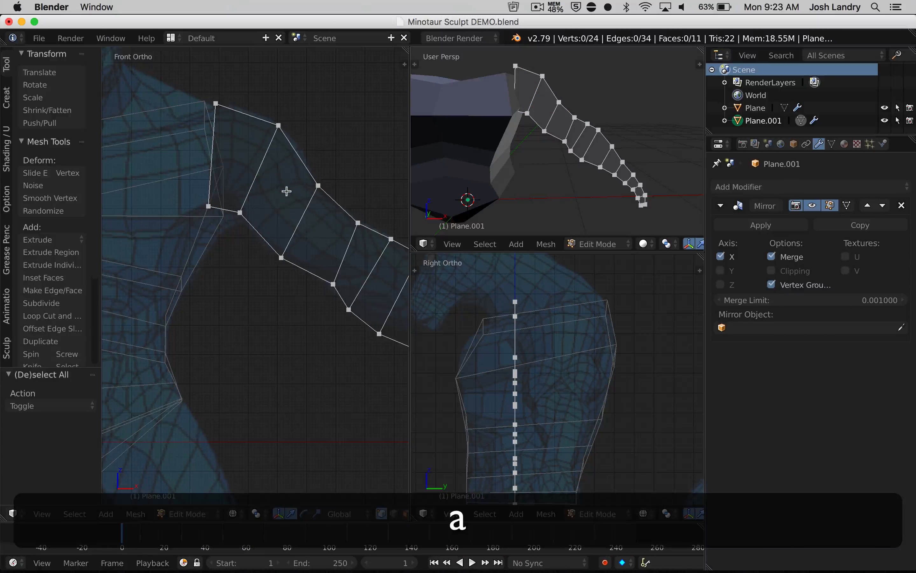
Add one centred loop cut across the upper-arm segment just below that first edge past the shoulder.
key("ctrl")
key("ctrl+r")
left_click(299, 156)
right_click(300, 157)
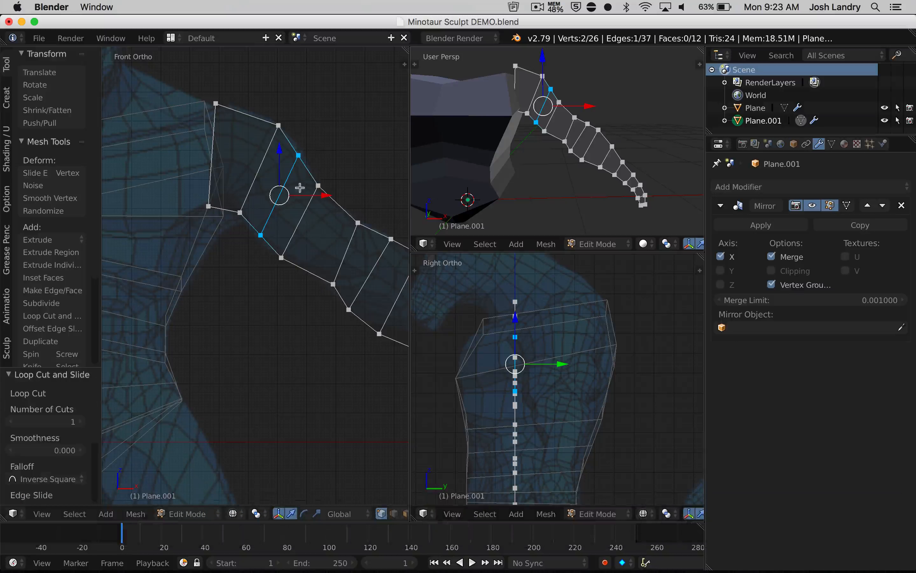
Fit the upper outline: loop cut's upper vertex about 0.035 X, -0.044 Z; next edge's upper vertex about -0.013 X, -0.013 Z.
right_click(299, 156)
key("g")
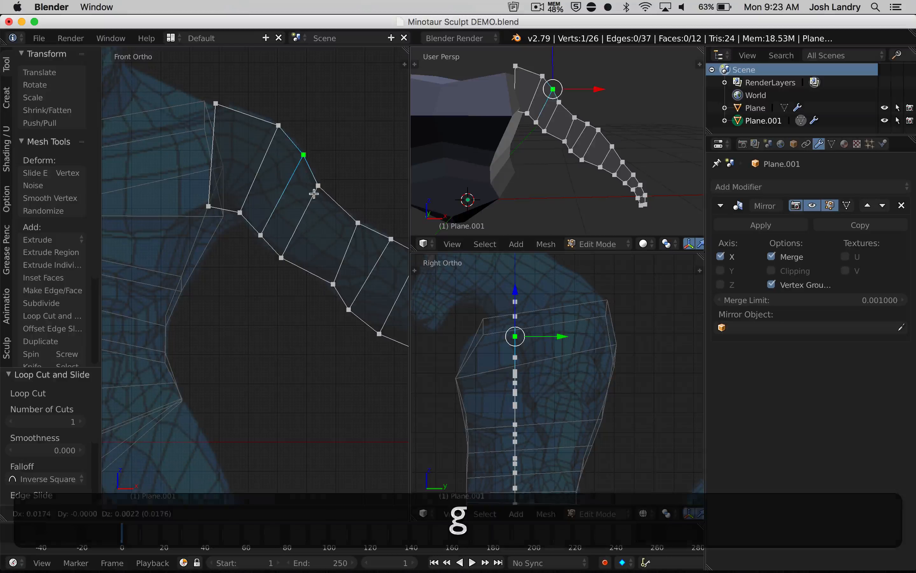
left_click(319, 206)
right_click(317, 187)
key("g")
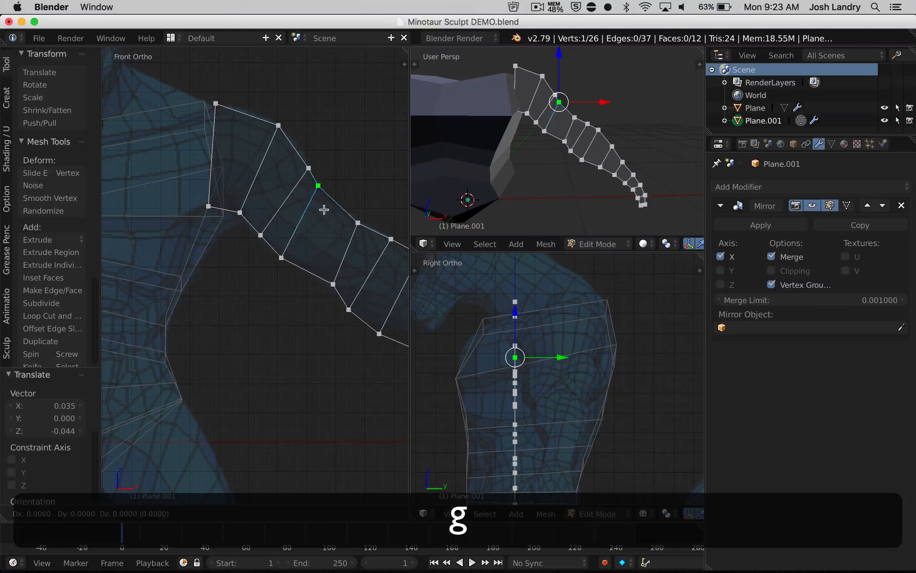
left_click(320, 213)
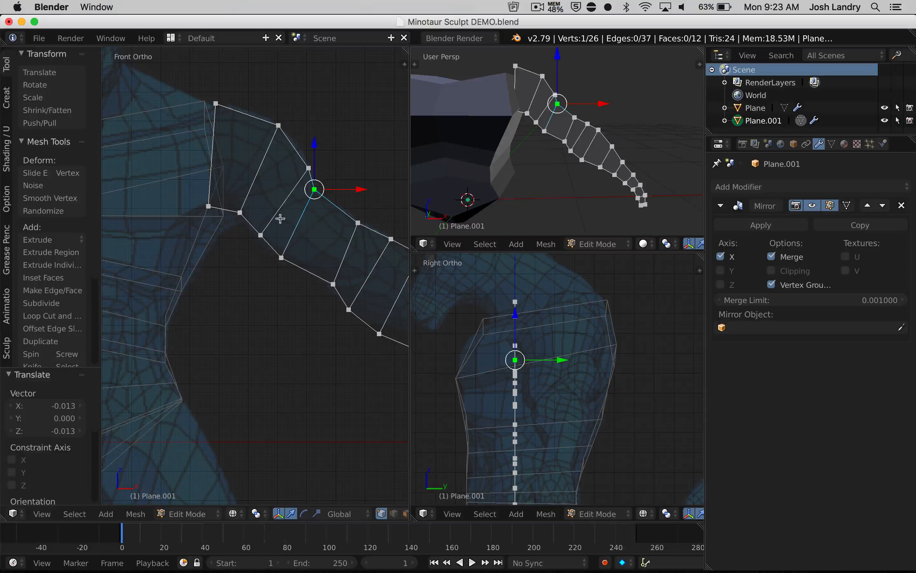
Fit the armpit outline: loop cut's lower vertex about -0.033 X, 0.002 Z; lower vertex of the edge above about -0.013 X, 0.011 Z.
right_click(264, 233)
key("g")
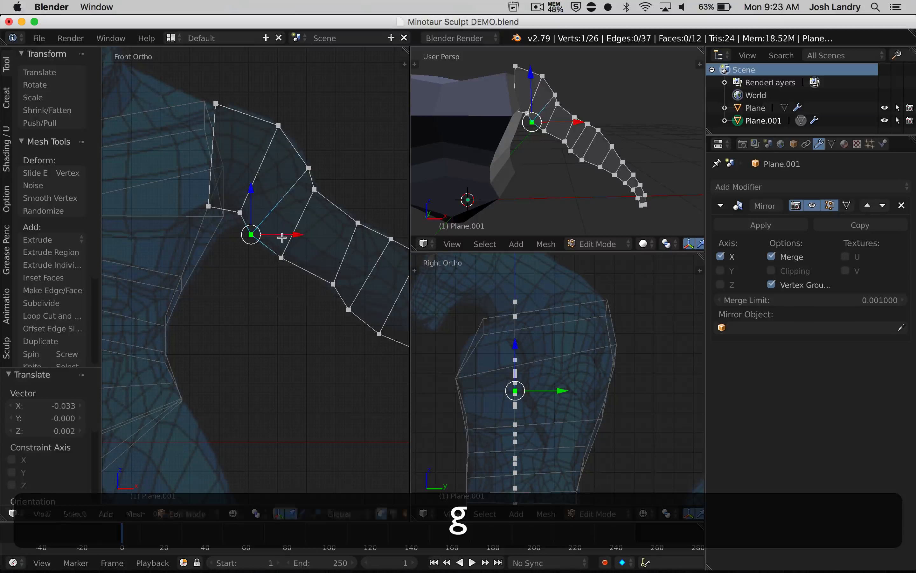
left_click(254, 221)
right_click(237, 213)
key("g")
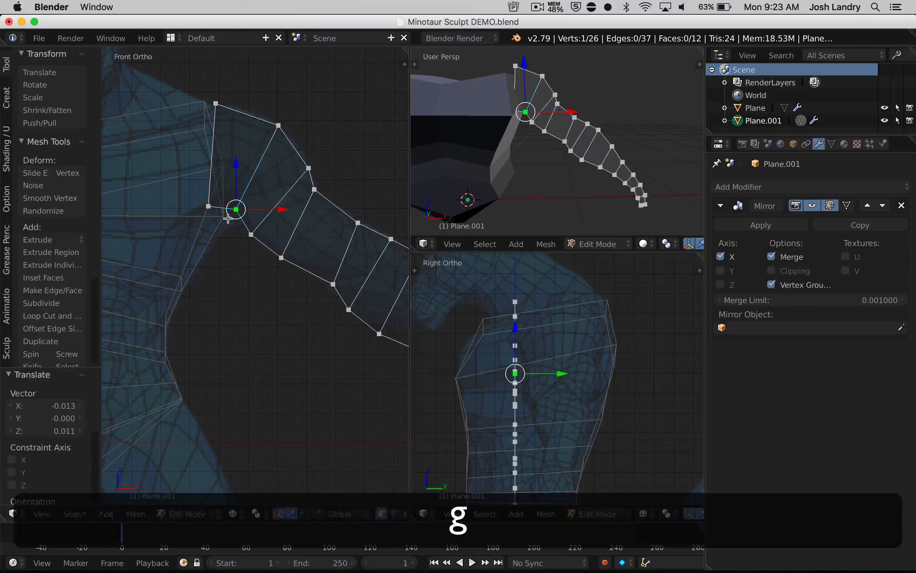
left_click(228, 218)
Refit the upper vertex of the edge just below the new loop cut to the reference's upper-arm outline.
right_click(313, 189)
key("g")
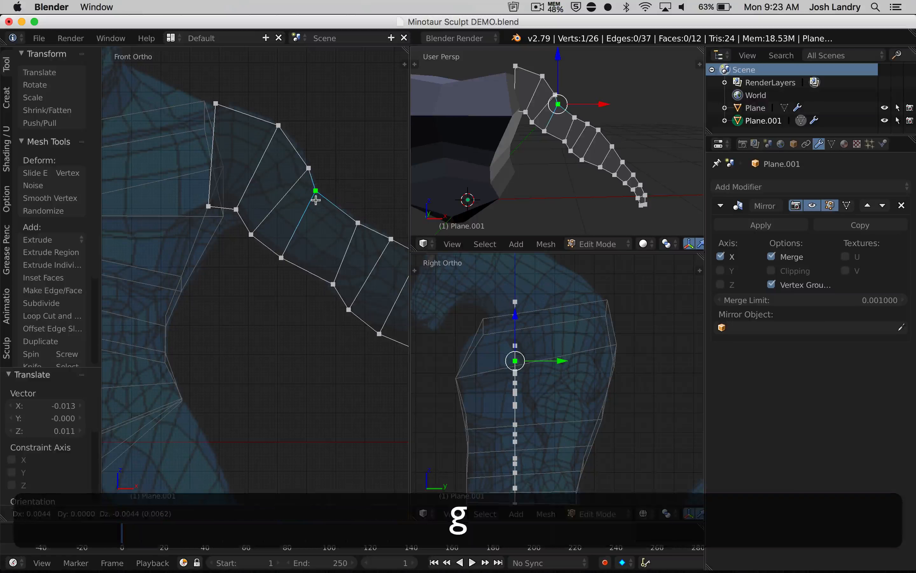
left_click(327, 236)
scroll(327, 235, "down", 3)
middle_click_drag(337, 276, 271, 228, "shift")
Select the whole arm mesh and compare it with the torso's depth in the side view.
key("a")
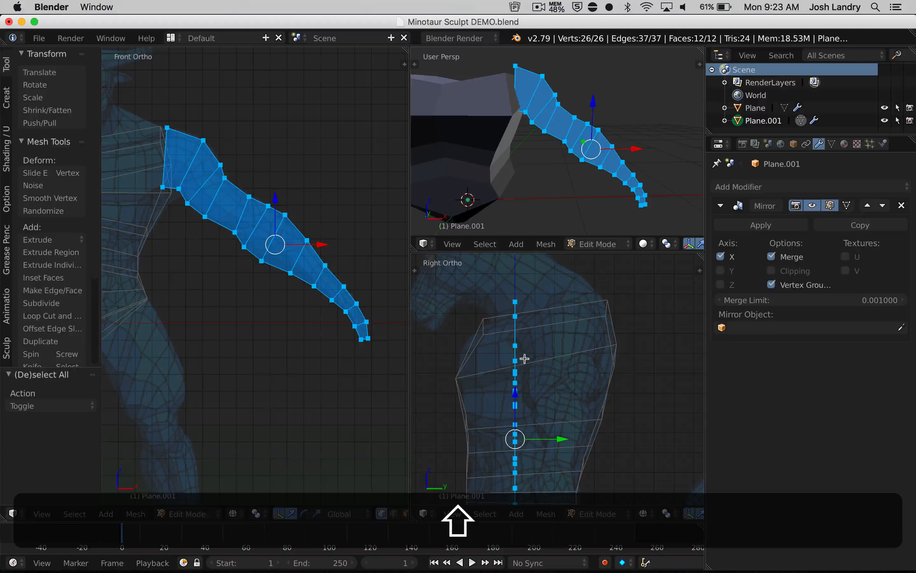
middle_click_drag(524, 358, 526, 315, "shift")
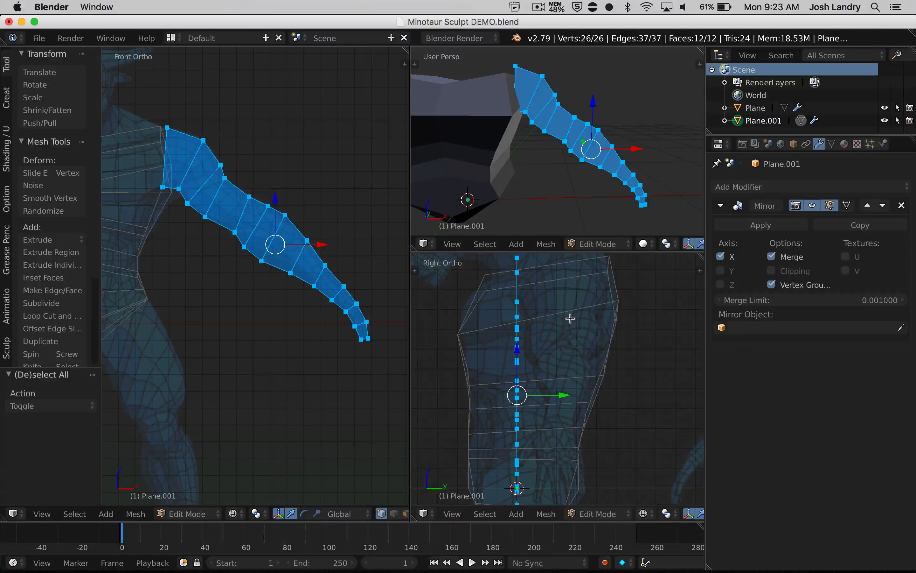
scroll(570, 318, "down", 2)
scroll(561, 352, "up", 3, "shift")
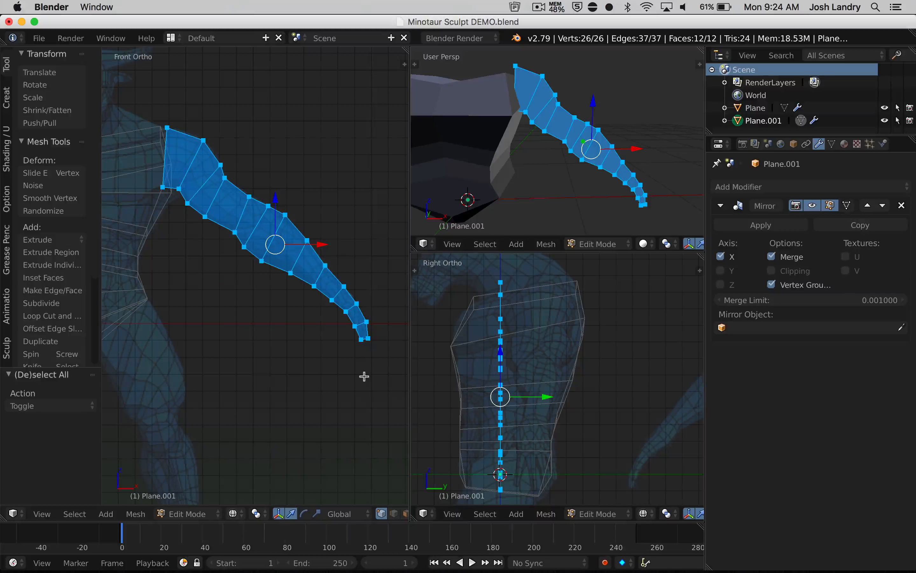
key("shift")
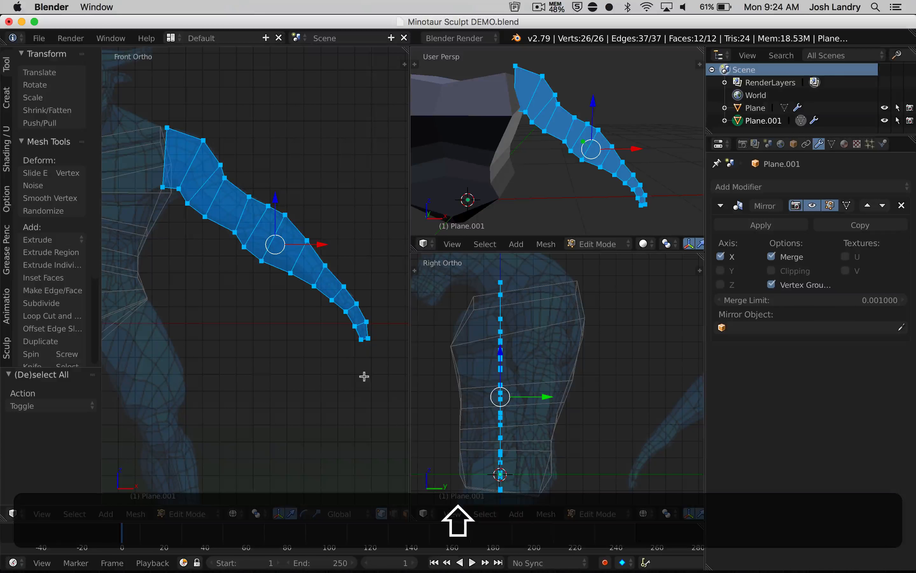
key("super+shift+i")
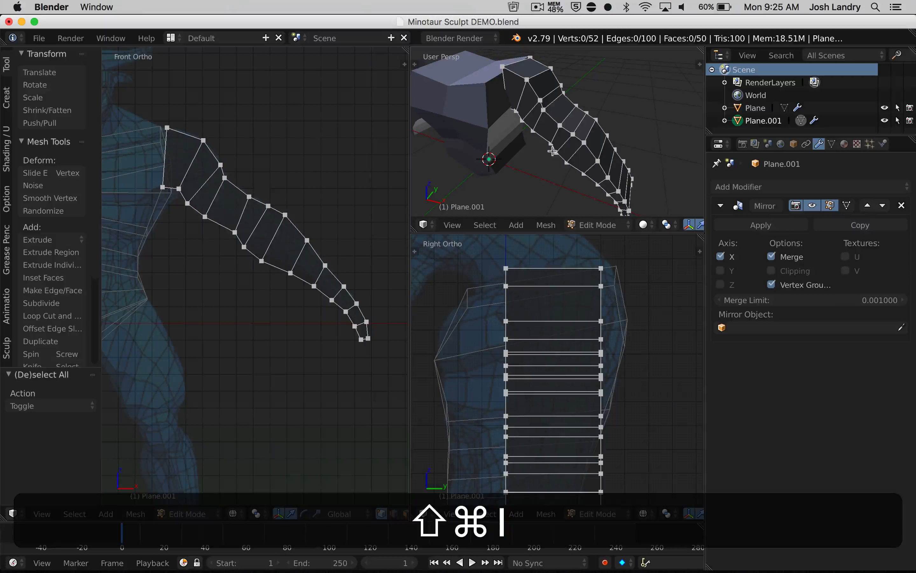
Enlarge the side viewport to inspect the arm's extruded thickness against the torso and the side reference.
middle_click_drag(561, 147, 530, 181)
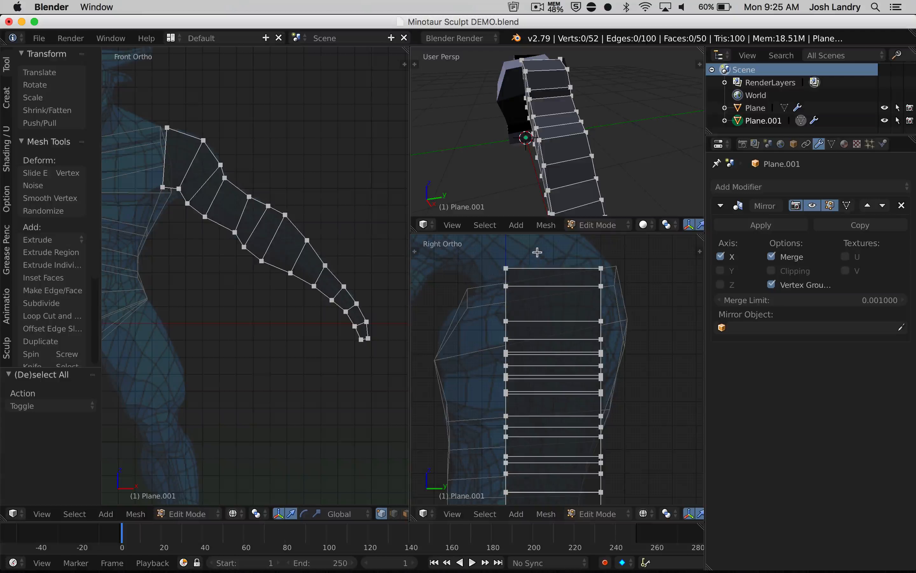
left_click_drag(539, 234, 537, 193)
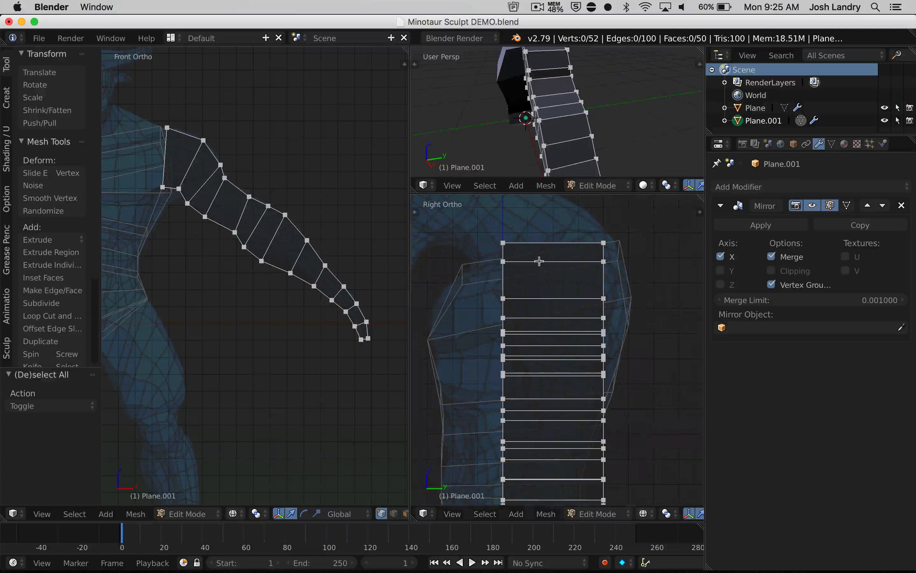
scroll(532, 325, "down", 1)
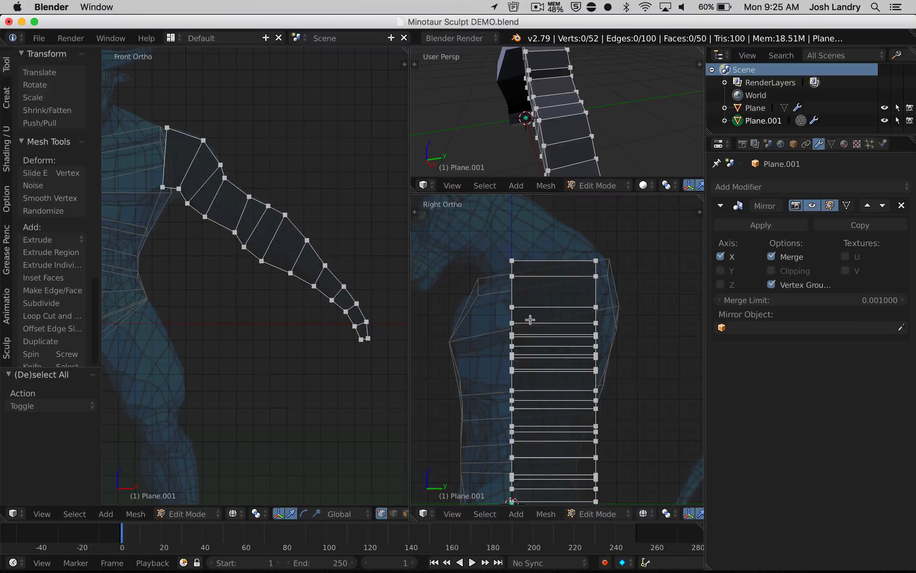
scroll(530, 320, "up", 2)
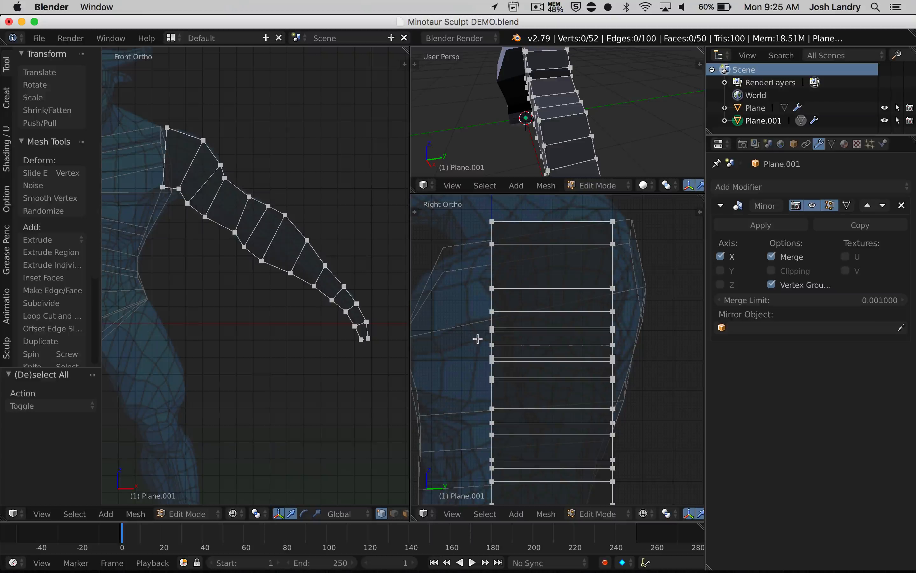
key("shift")
middle_click_drag(478, 330, 528, 342, "shift")
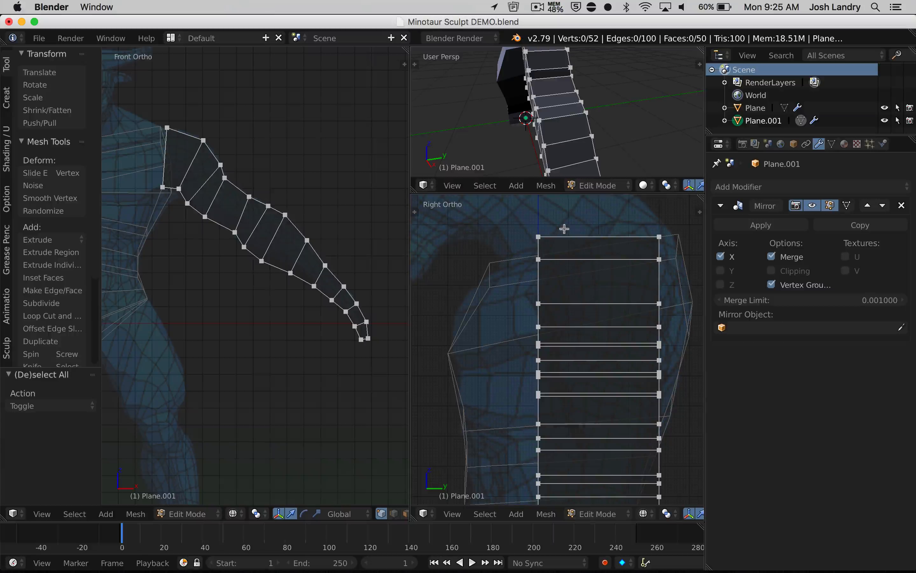
key("b")
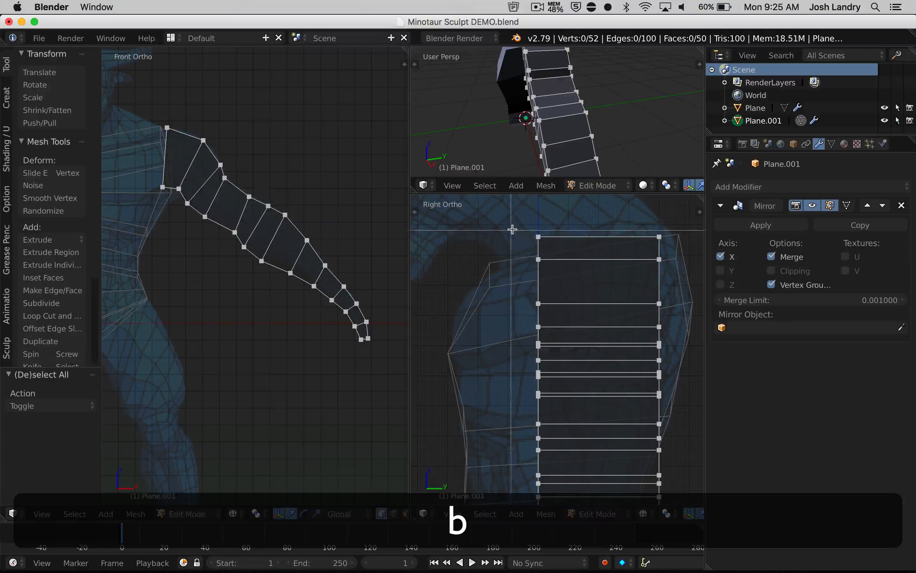
left_click_drag(511, 227, 581, 332)
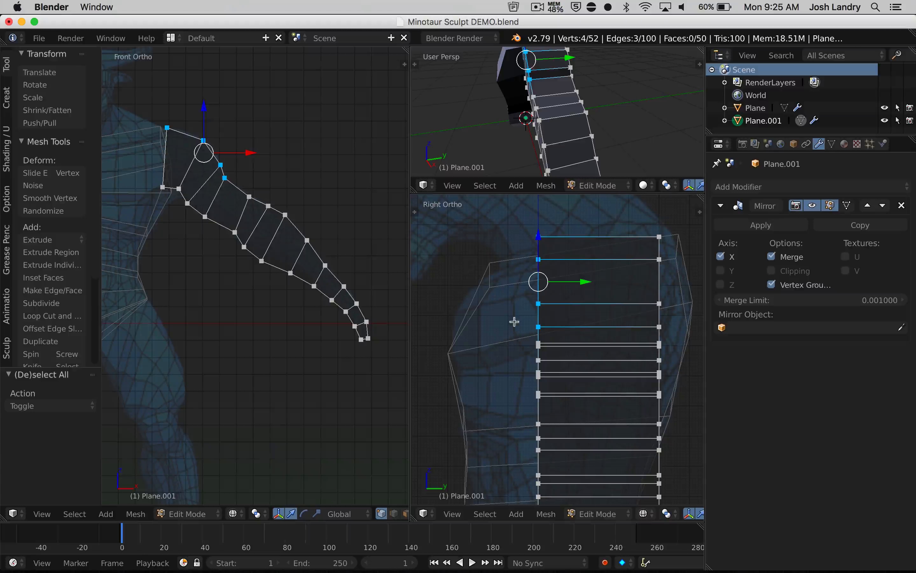
key("a")
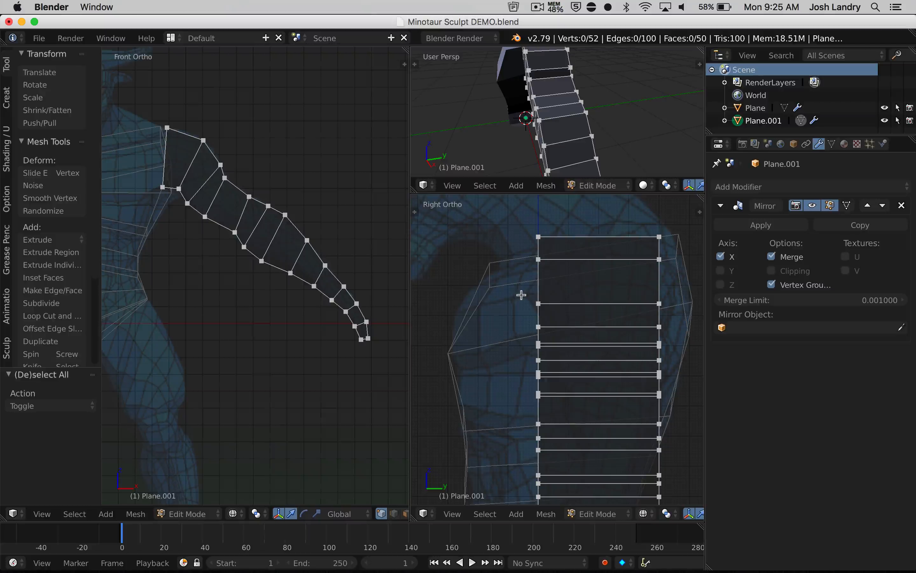
Return the arm to Object Mode and select the torso mesh.
scroll(504, 297, "down", 2)
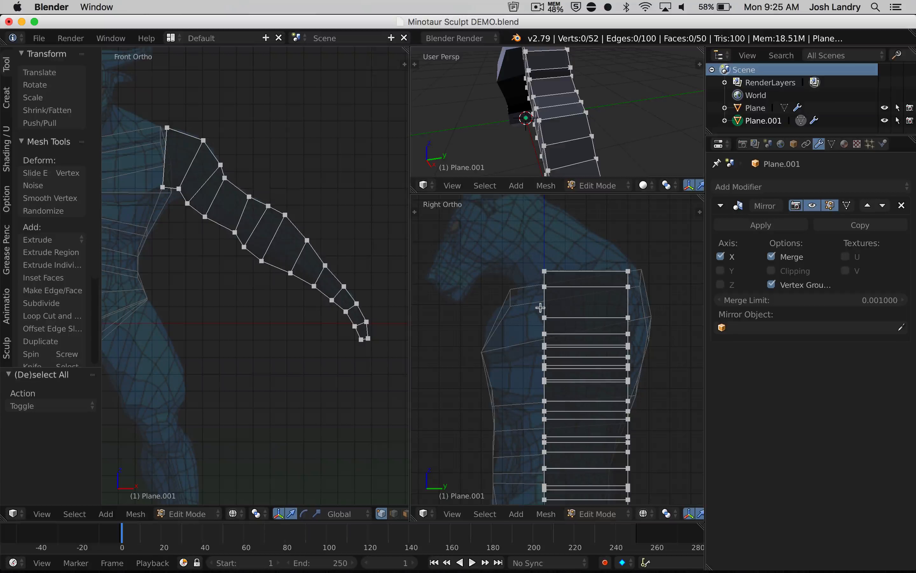
key("Tab")
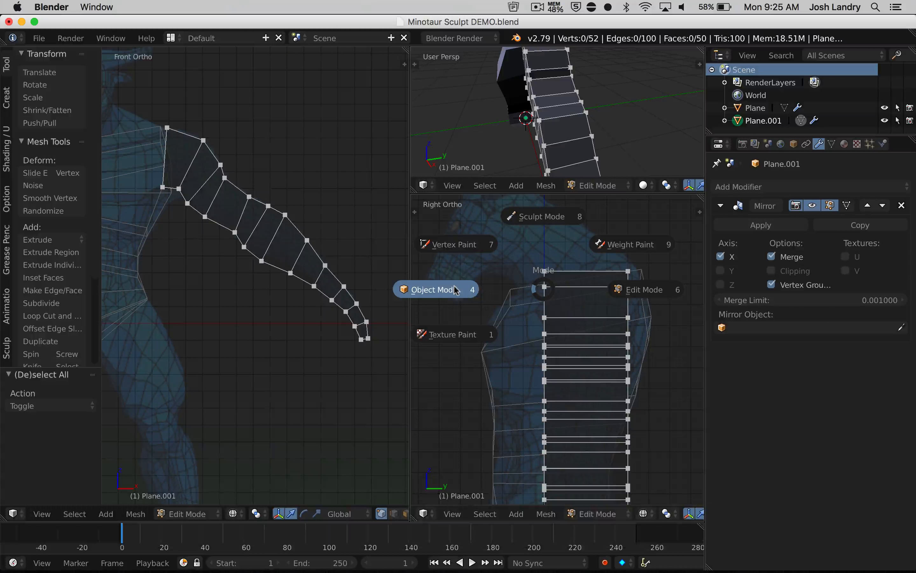
left_click(456, 290)
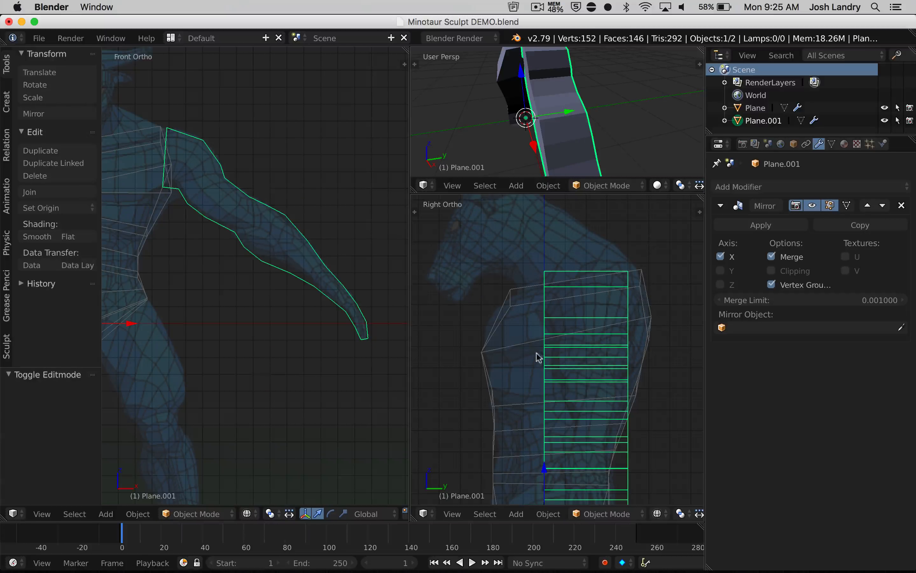
middle_click_drag(554, 333, 543, 297, "shift")
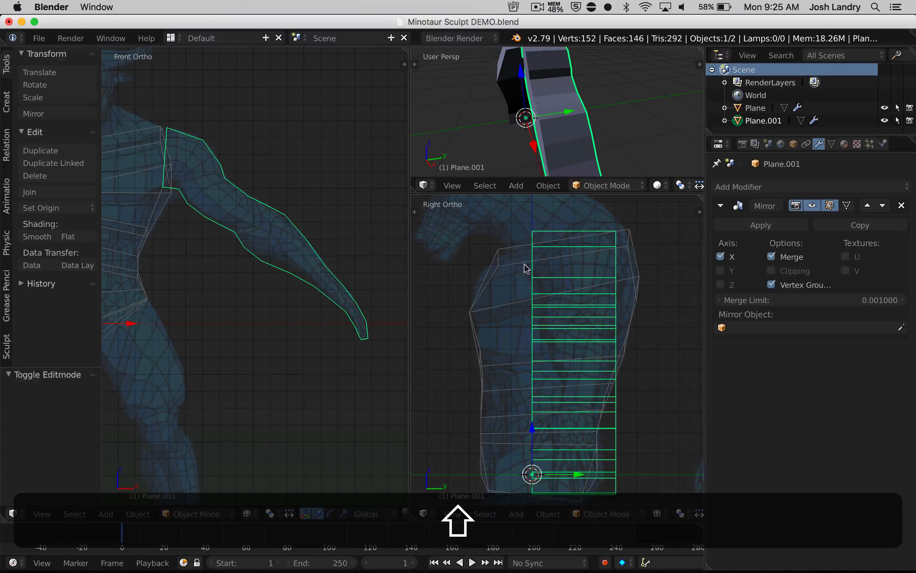
scroll(521, 258, "down", 1)
scroll(506, 128, "down", 2)
middle_click_drag(506, 125, 542, 111)
right_click(539, 99)
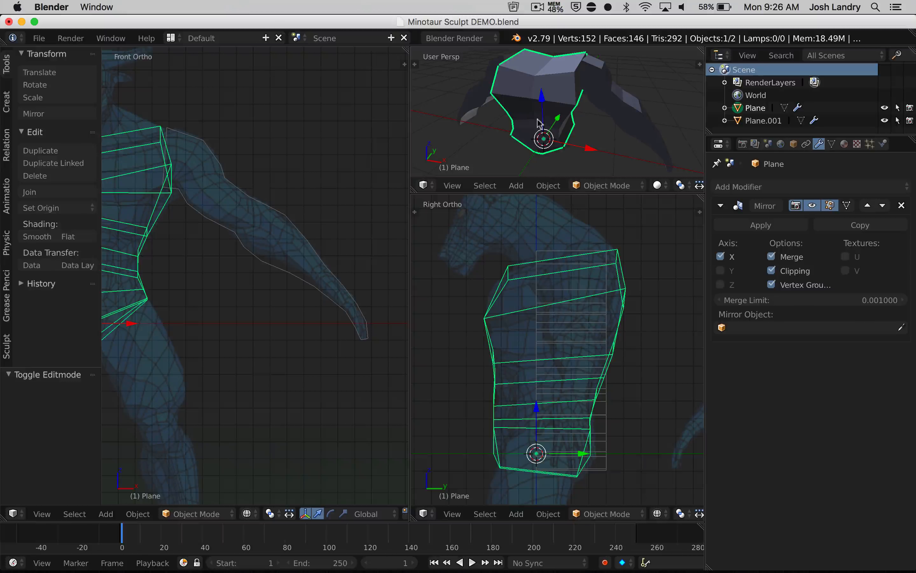
Compare the torso mesh and the arms with the side and front reference images.
middle_click_drag(519, 292, 511, 270, "shift")
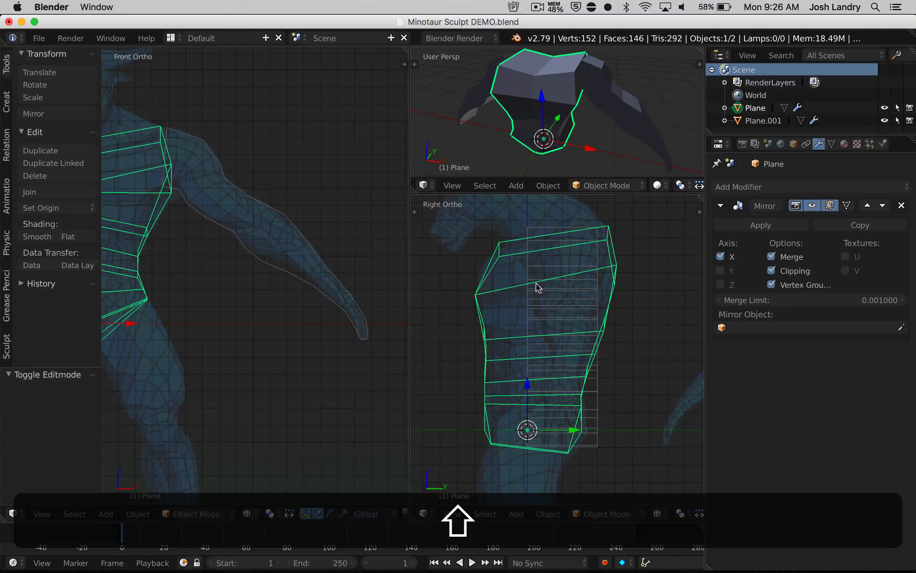
scroll(526, 150, "down", 3)
scroll(261, 250, "down", 2)
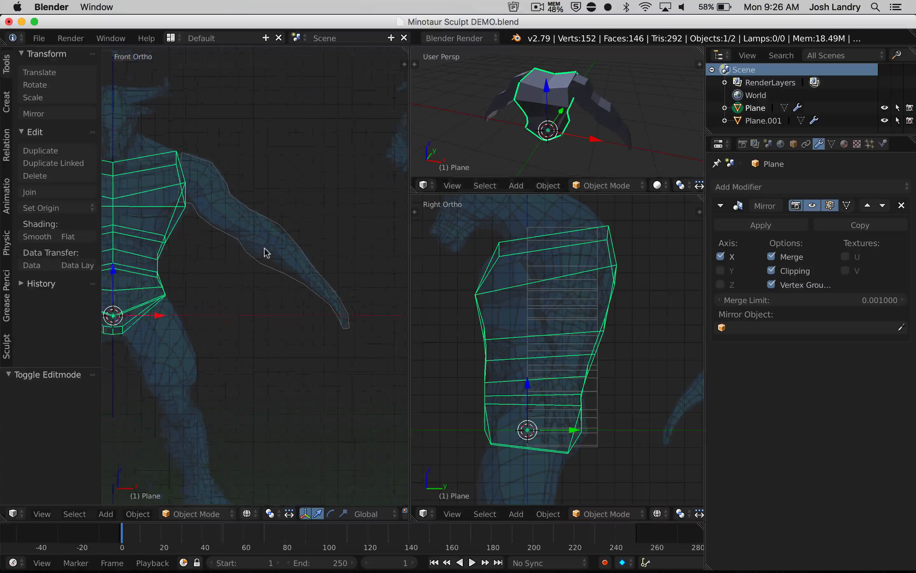
middle_click_drag(213, 242, 300, 250, "shift")
scroll(285, 229, "up", 2)
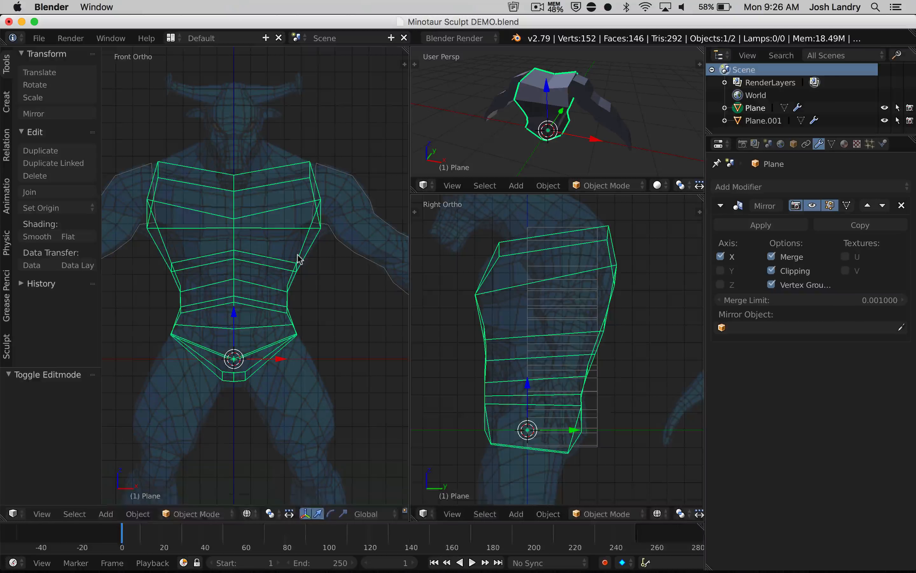
Move the selected torso mesh to the second layer.
middle_click_drag(582, 111, 538, 115)
scroll(553, 100, "up", 2)
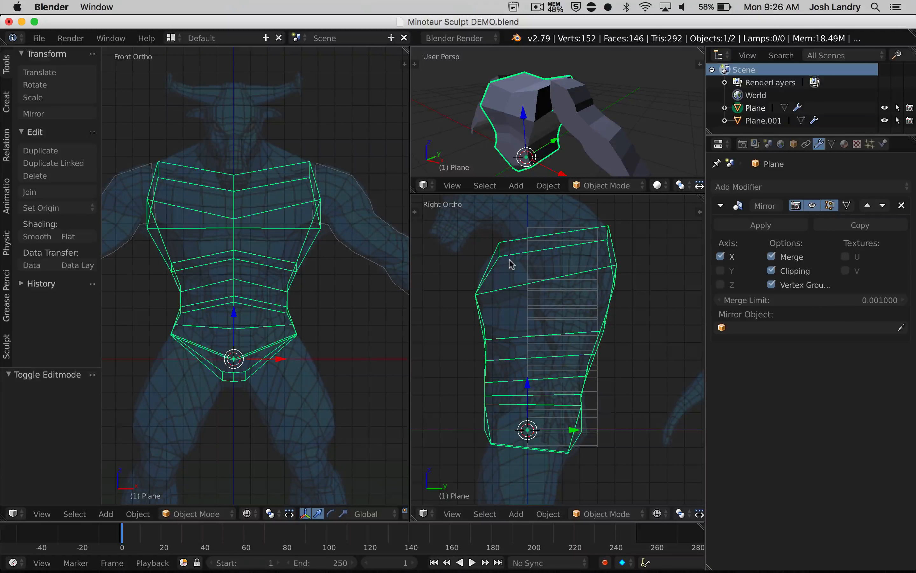
key("m")
key("m")
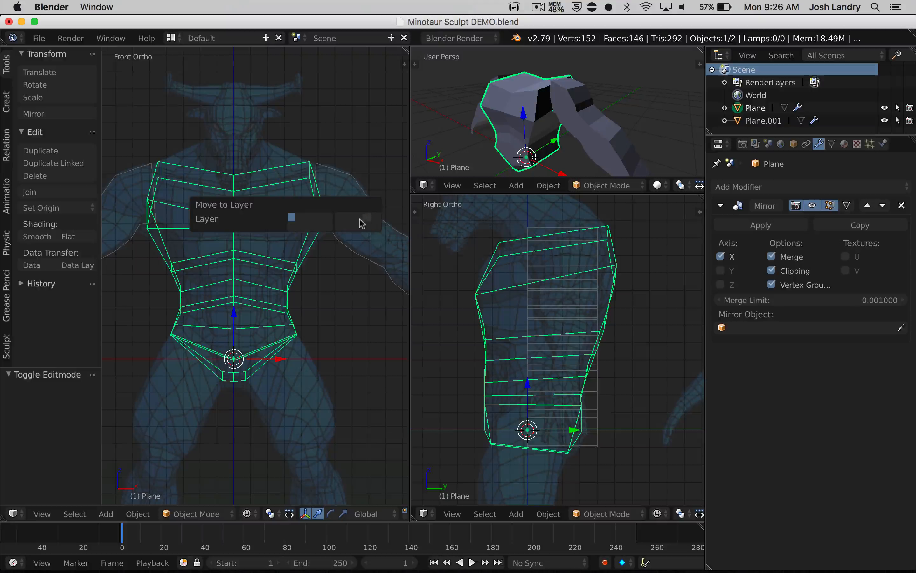
left_click(303, 222)
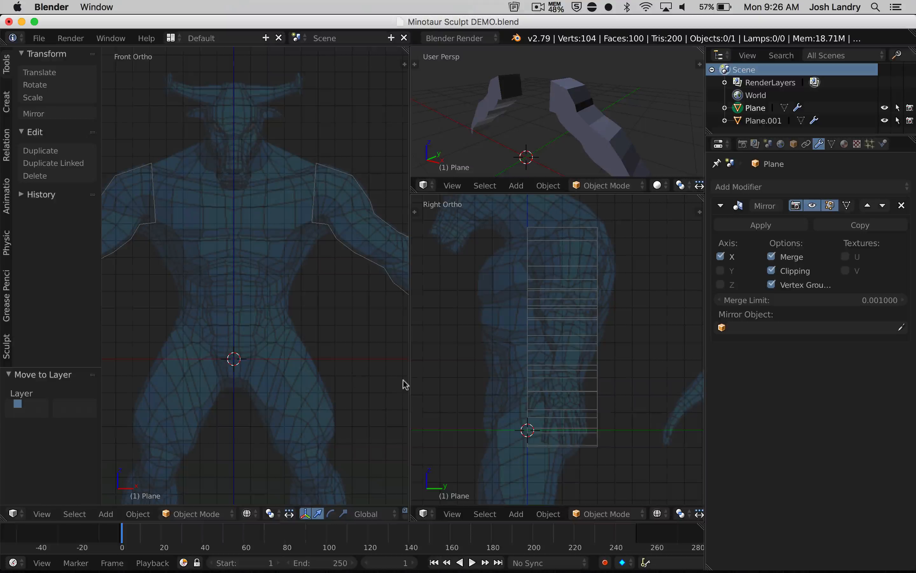
Widen the front viewport and alternate between the torso's second layer and the arms' first layer, ending on the arms' layer.
left_click_drag(409, 379, 542, 376)
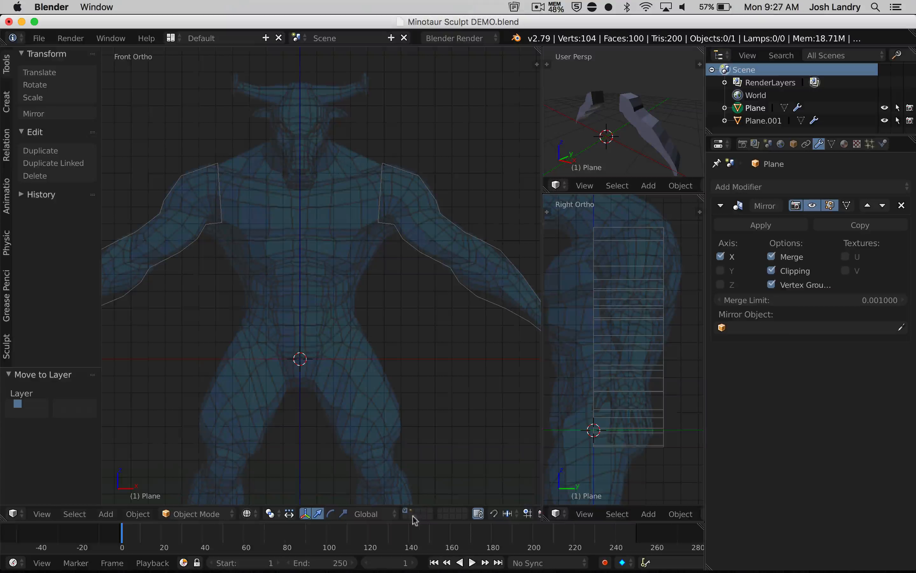
mouse_move(542, 422)
left_mouse_down()
mouse_move(364, 417)
mouse_move(553, 417)
mouse_move(382, 408)
mouse_move(553, 409)
left_mouse_up()
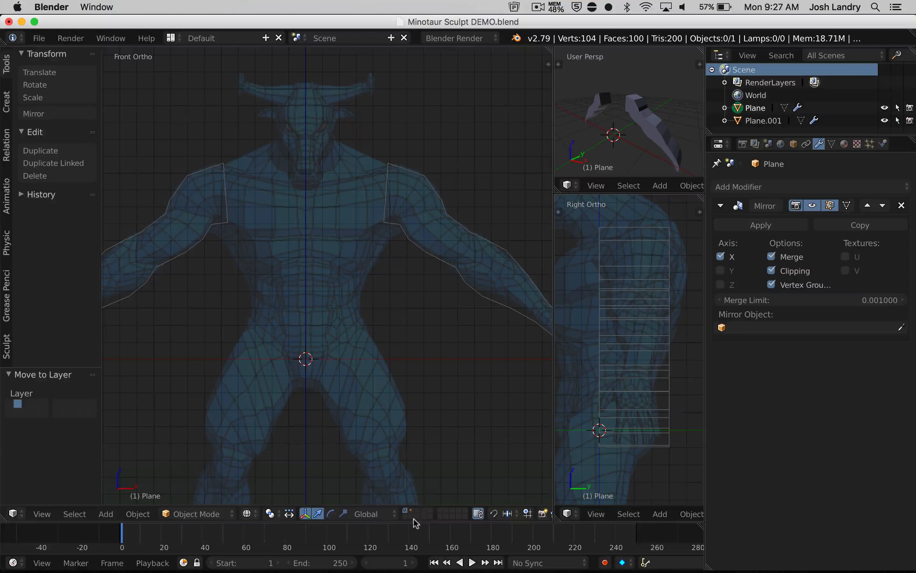
left_click(413, 514)
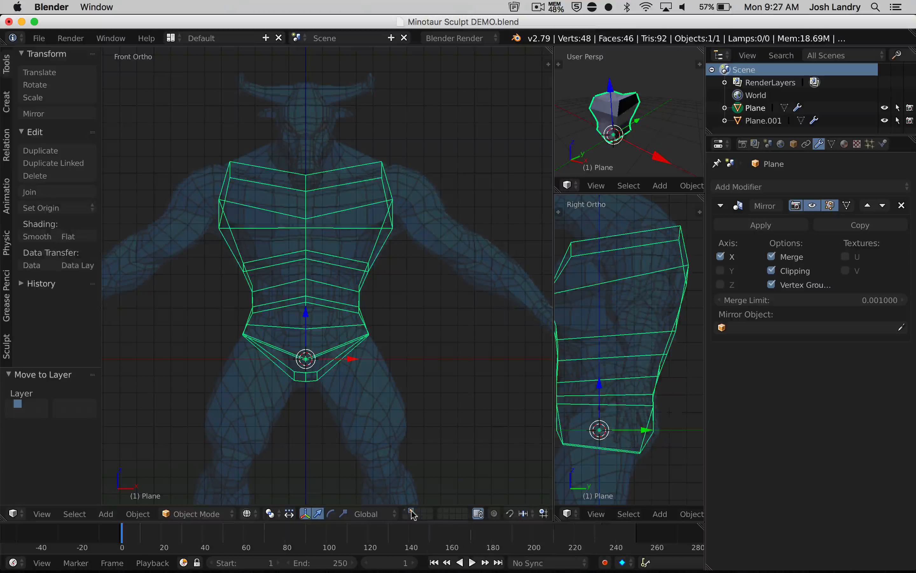
left_click(411, 515)
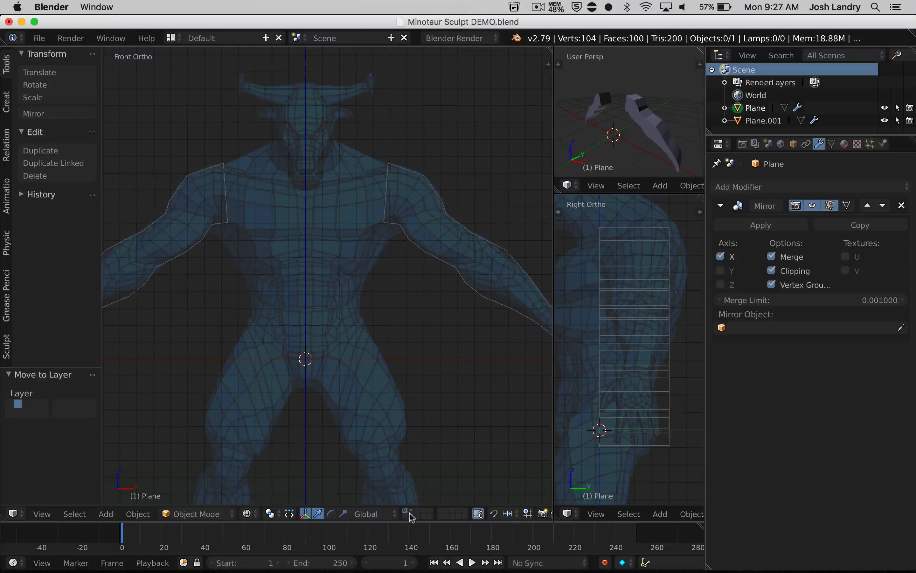
left_click(413, 513)
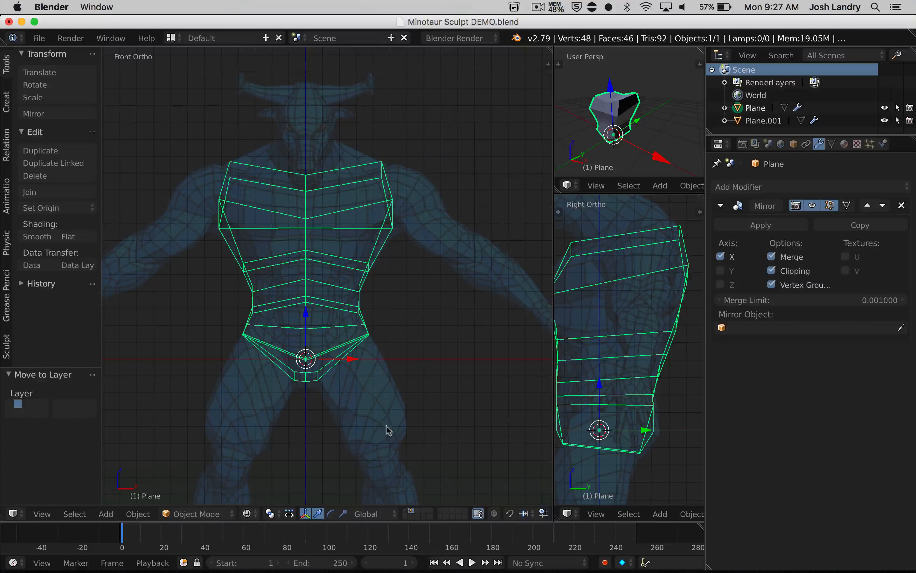
left_click(406, 513)
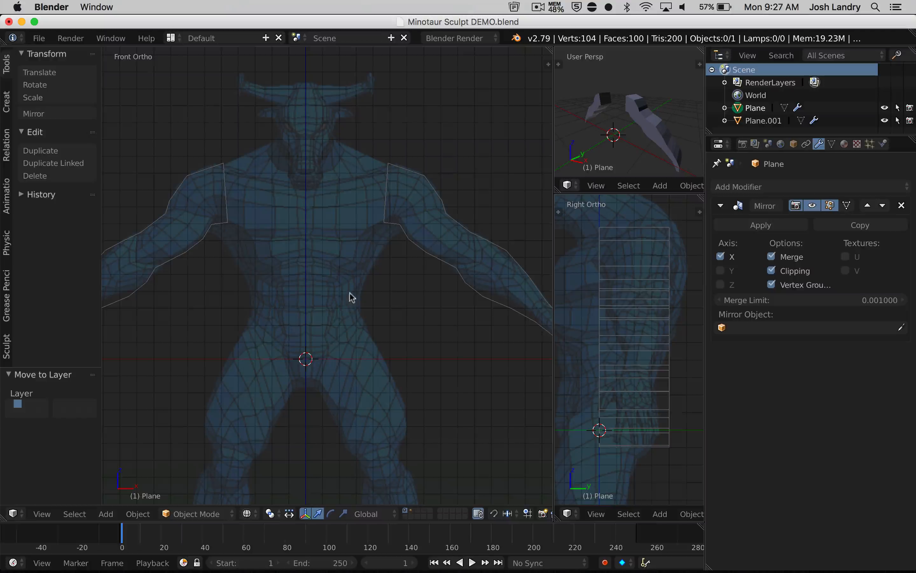
Select the arms mesh and resize the viewports to frame the arm's shoulder end in the front and side views.
right_click(400, 223)
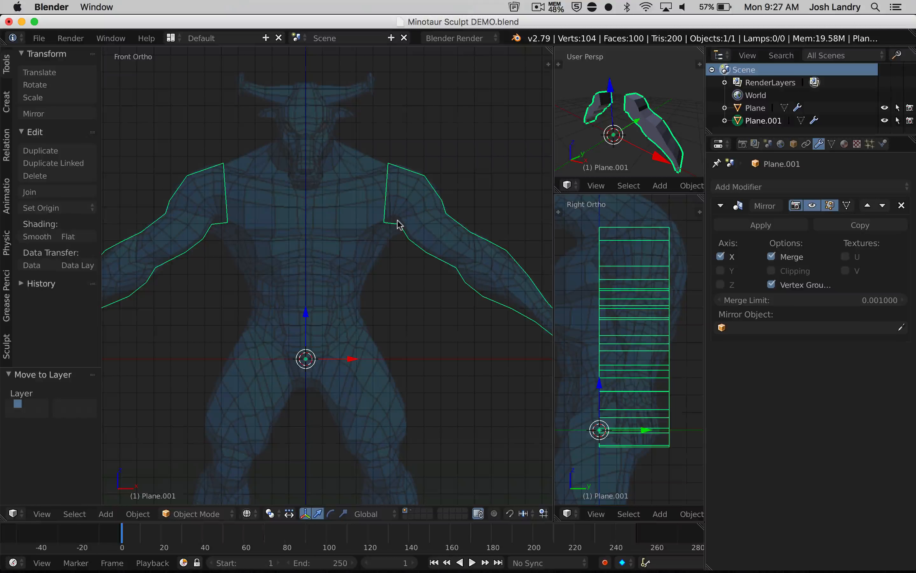
scroll(389, 229, "right", 5, "shift")
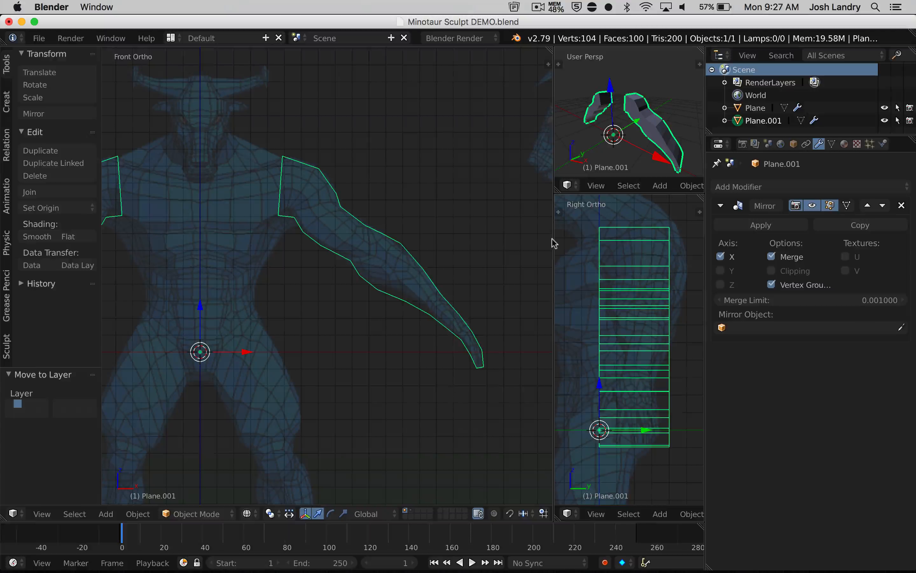
left_click_drag(554, 243, 264, 215)
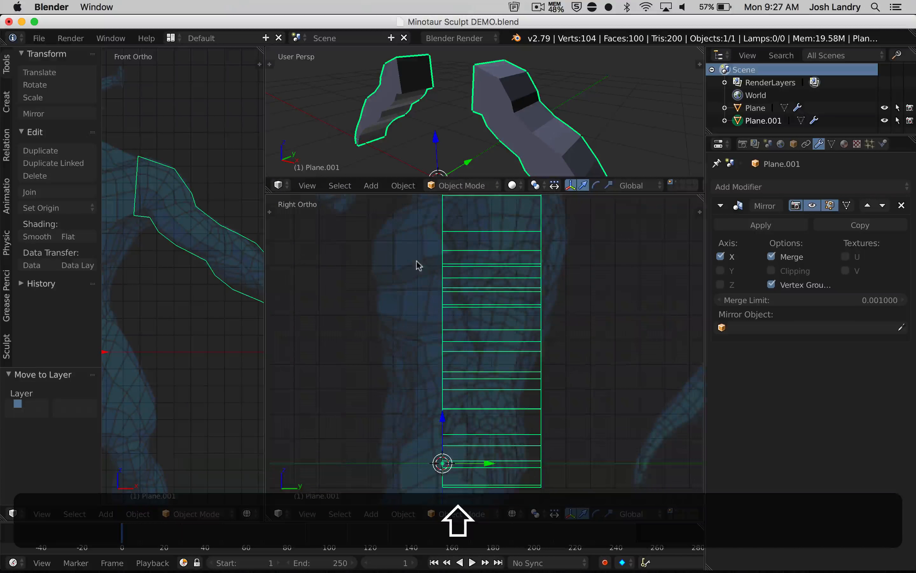
middle_click_drag(422, 260, 466, 320, "shift")
middle_click_drag(165, 238, 223, 248, "shift")
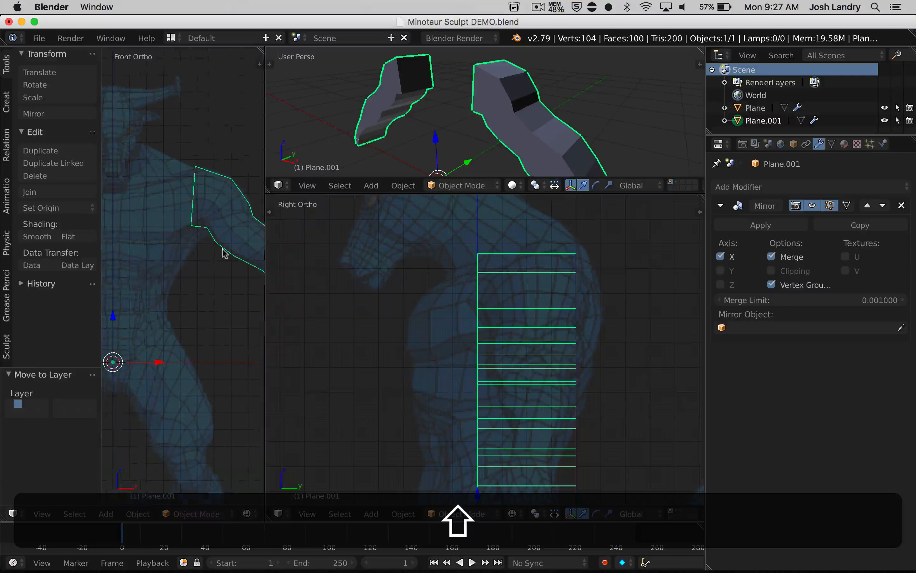
left_click_drag(265, 267, 375, 279)
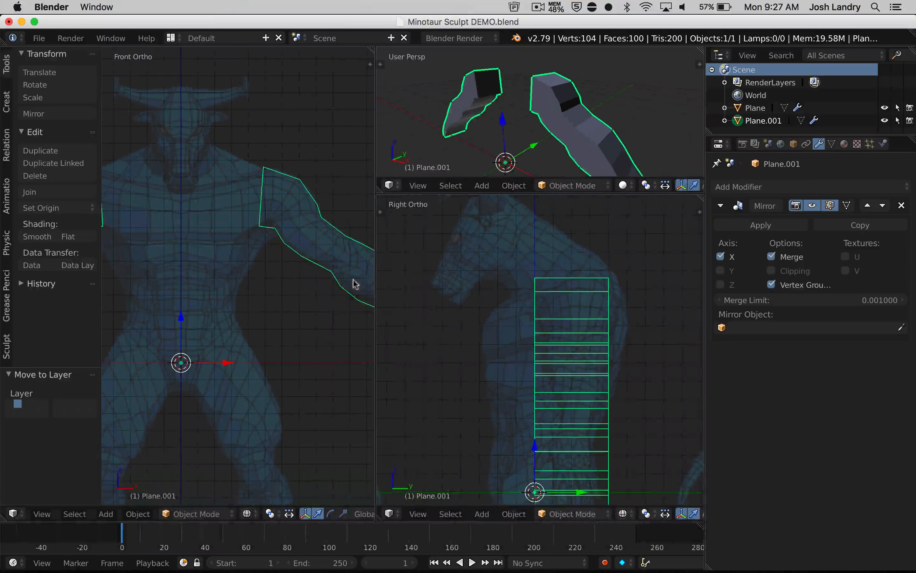
middle_click_drag(269, 225, 189, 259, "shift")
scroll(304, 254, "up", 2)
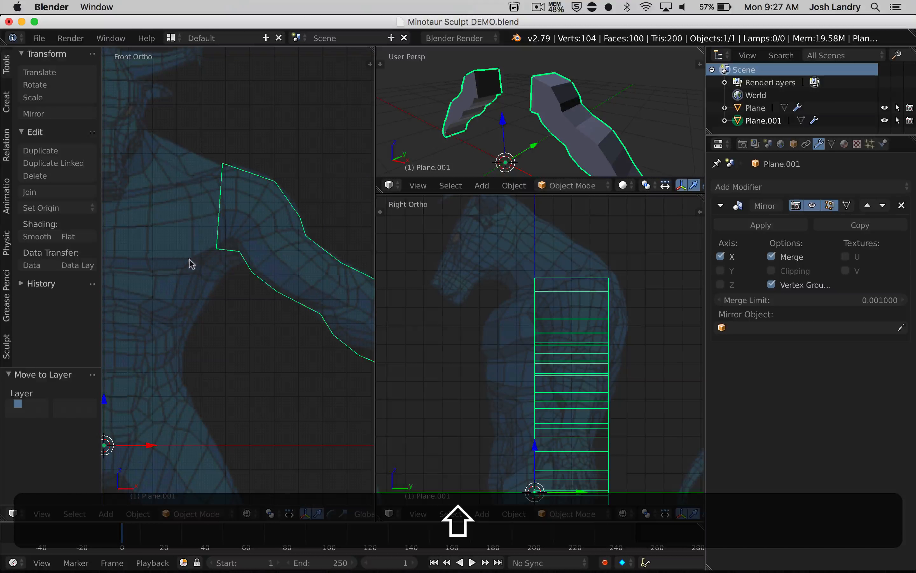
Put the arms mesh in Edit Mode and enlarge the perspective viewport to frame the shoulder end of the arm.
key("Tab")
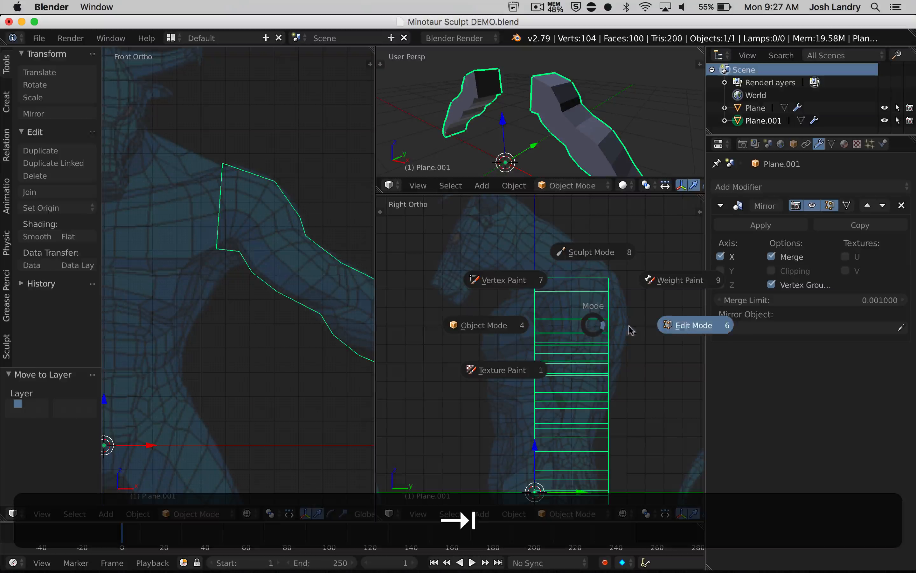
left_click(683, 325)
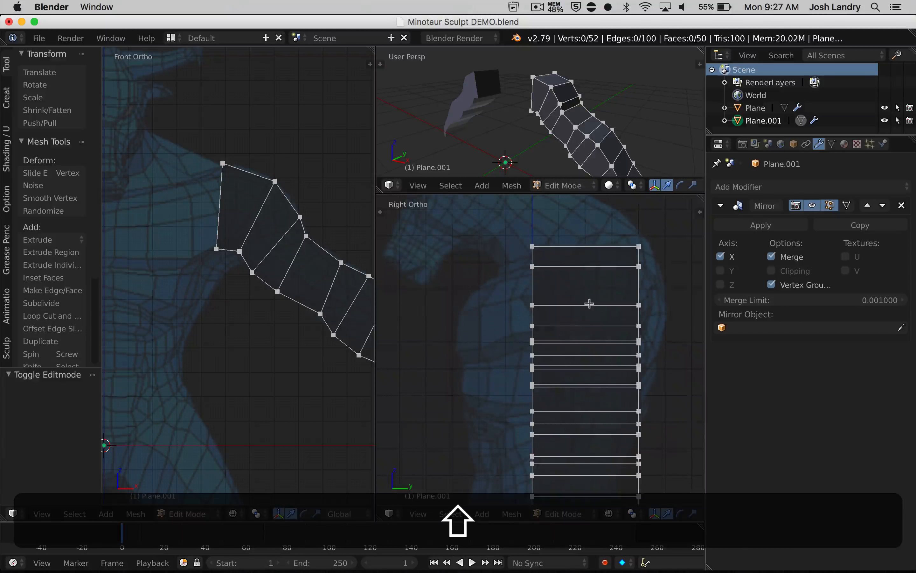
middle_click_drag(589, 303, 516, 327, "shift")
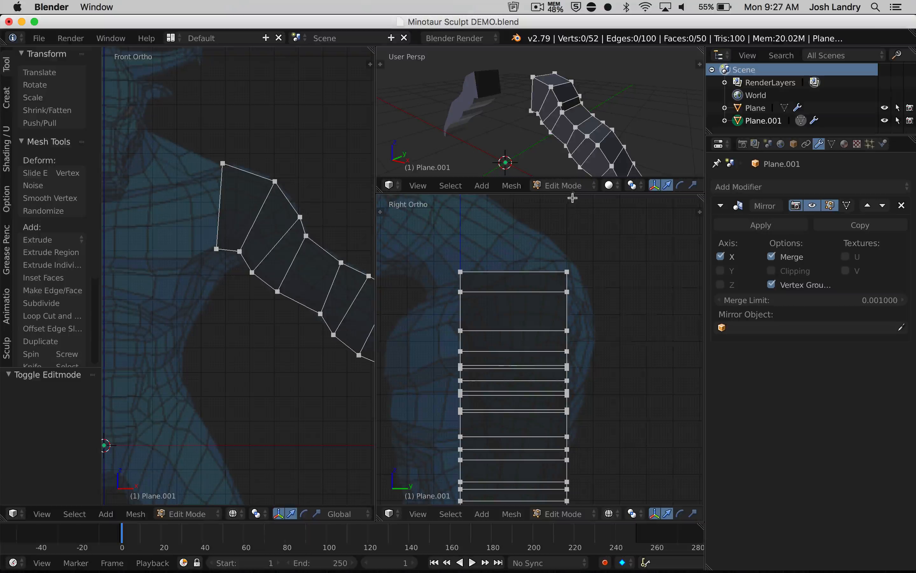
left_click_drag(572, 195, 566, 234)
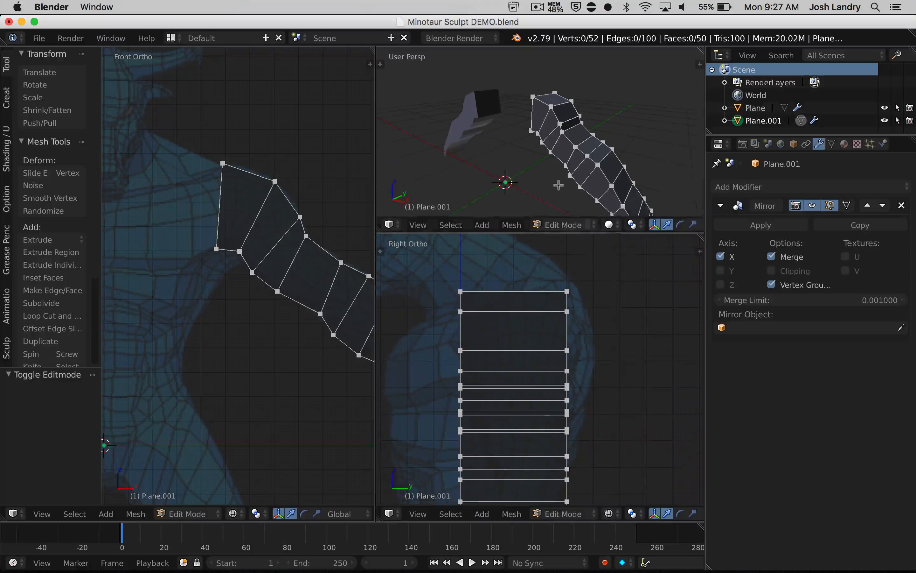
scroll(568, 163, "down", 2)
middle_click_drag(570, 161, 544, 150, "shift")
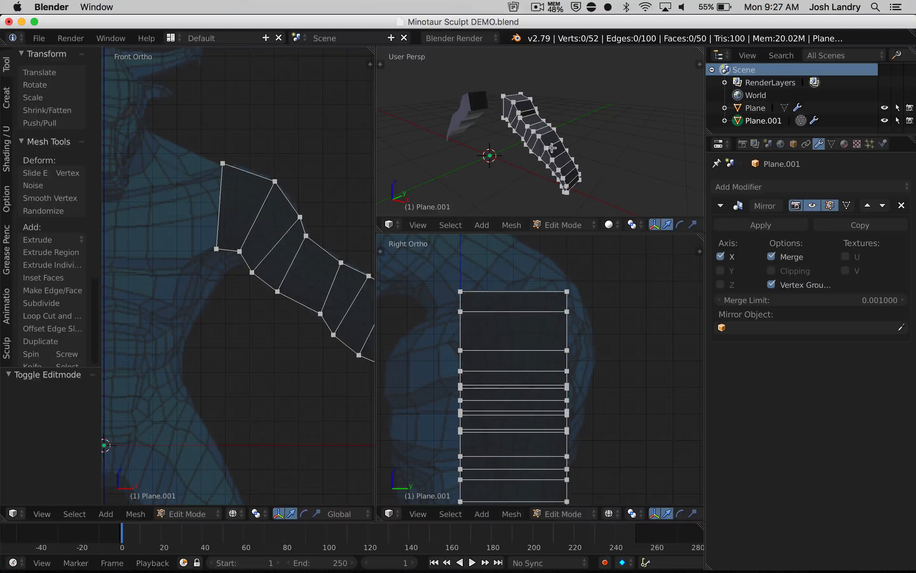
scroll(524, 123, "up", 2)
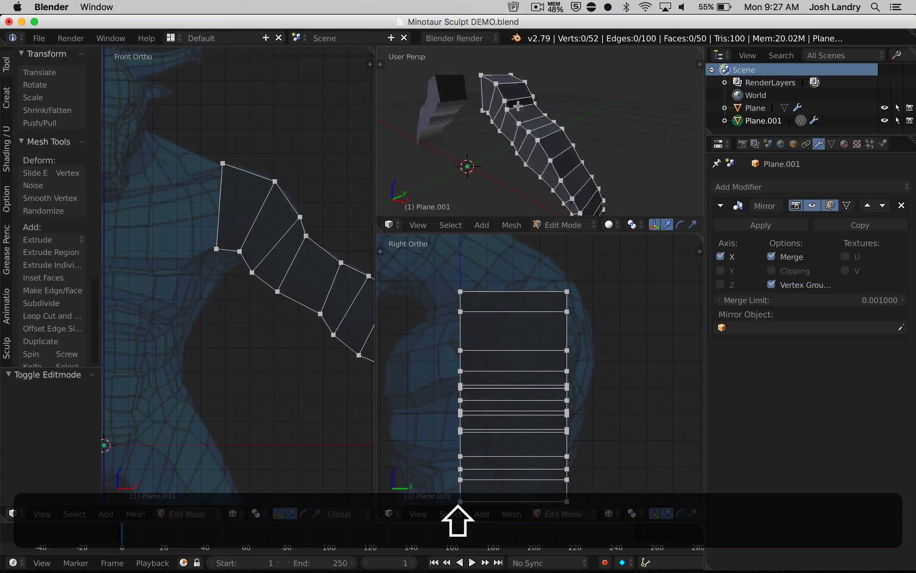
middle_click_drag(518, 106, 513, 139, "shift")
Select the four vertices of the shoulder's top face and scale them uniformly by about 0.709.
left_click(488, 114, "shift")
left_click(502, 125, "shift")
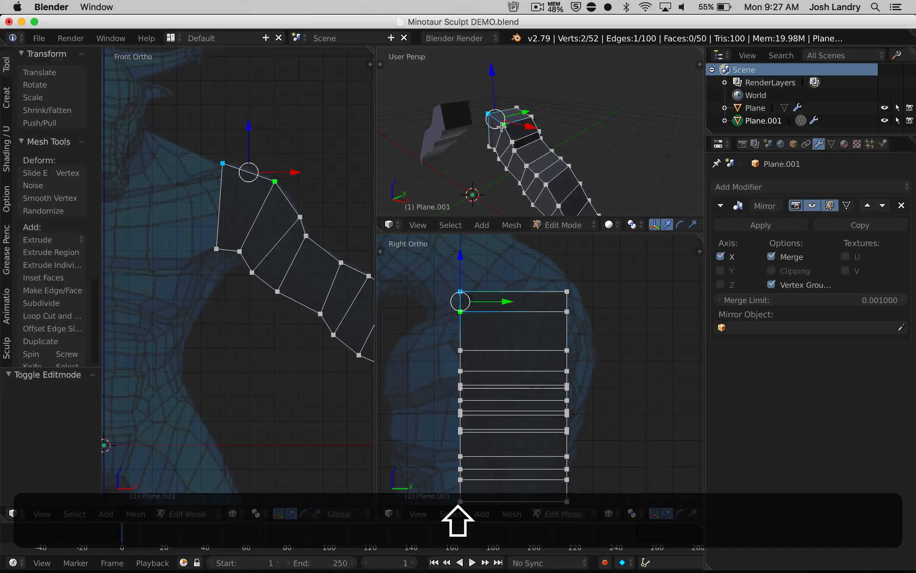
left_click(531, 121, "shift")
left_click(532, 118, "shift")
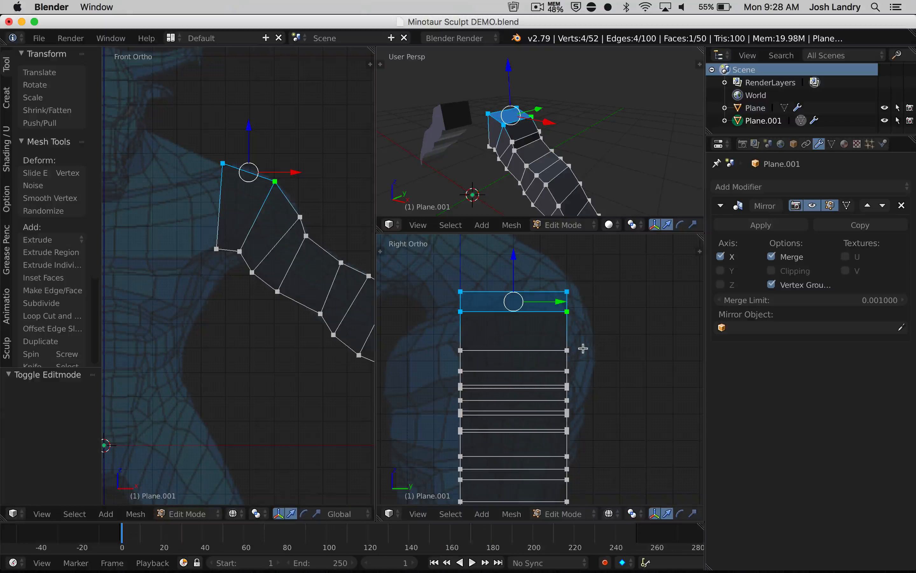
key("s")
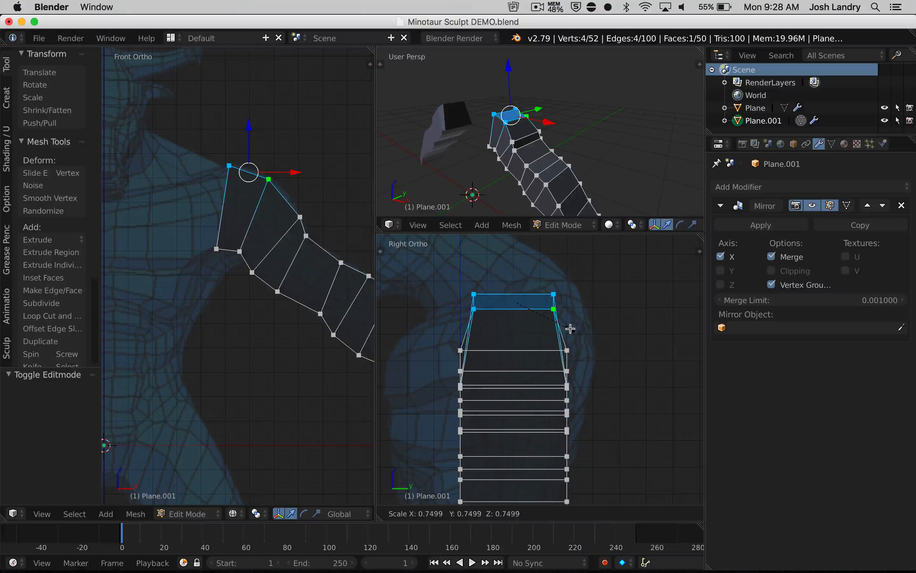
left_click(567, 326)
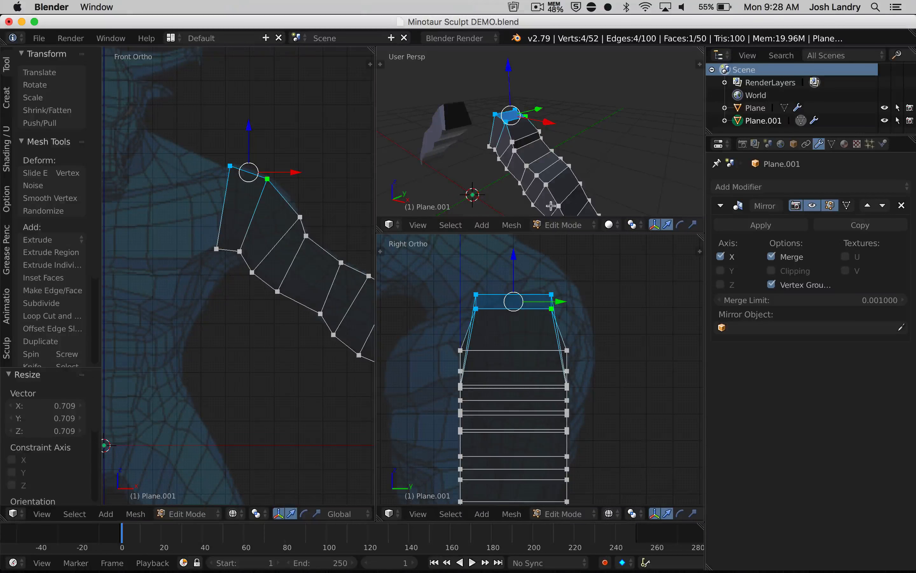
middle_click_drag(524, 159, 544, 153)
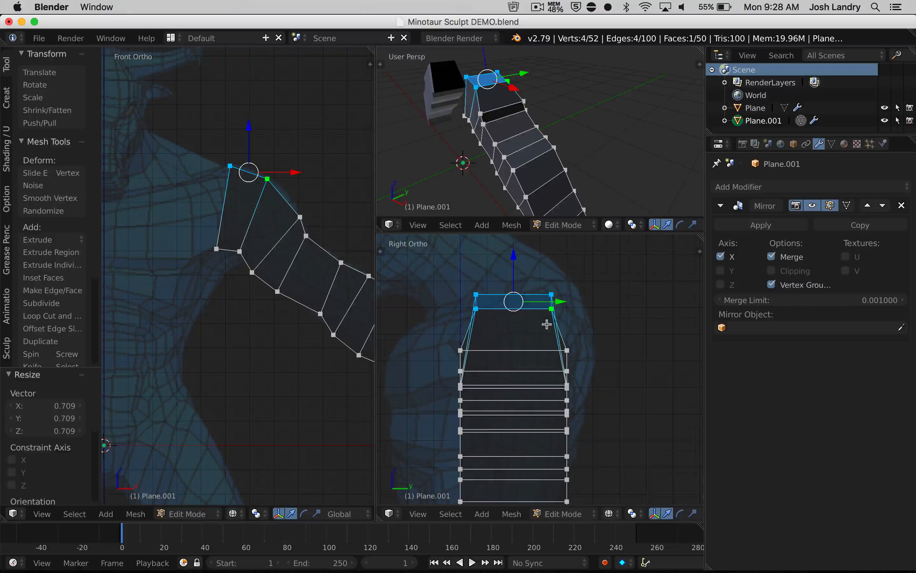
scroll(546, 324, "down", 2)
middle_click_drag(539, 336, 568, 318, "shift")
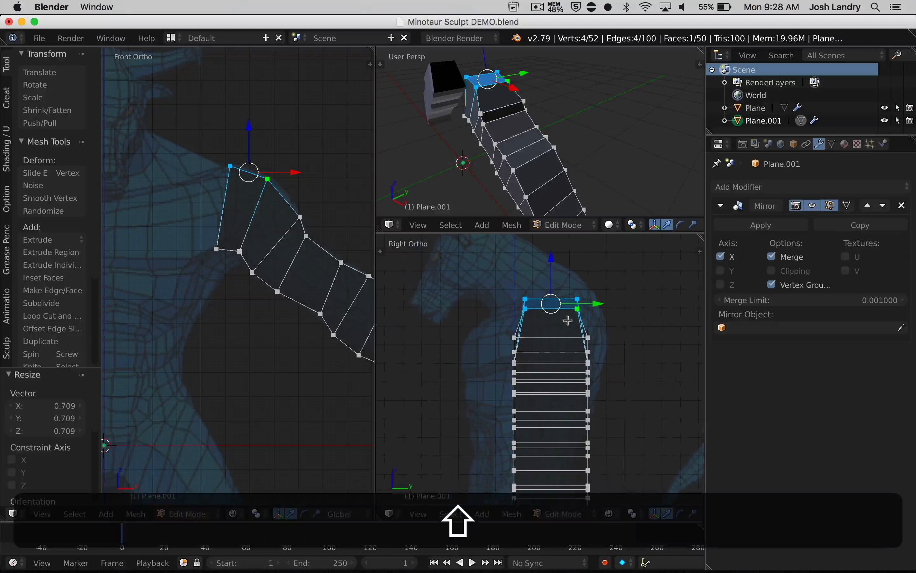